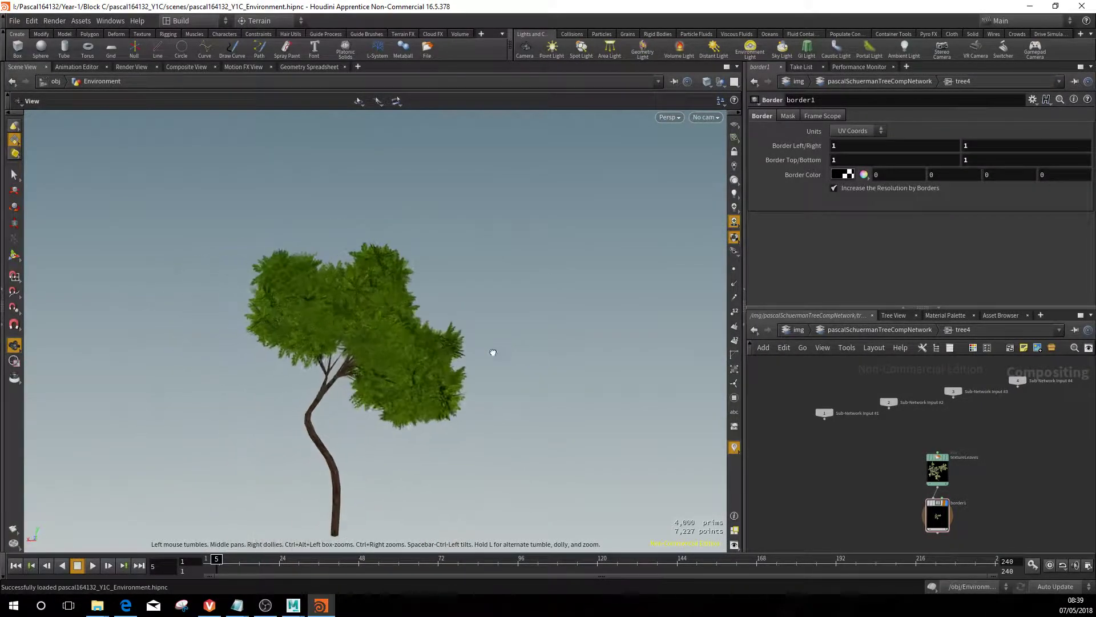
Step: Orbit the tree, then enter the Environment network from obj level to reach the tree asset's parameters
{"action": "mouse_move", "coordinate": [676, 523]}
{"action": "left_mouse_down"}
{"action": "mouse_move", "coordinate": [472, 367]}
{"action": "mouse_move", "coordinate": [659, 387]}
{"action": "left_mouse_up"}
{"action": "right_click", "coordinate": [793, 331]}
{"action": "mouse_move", "coordinate": [820, 335]}
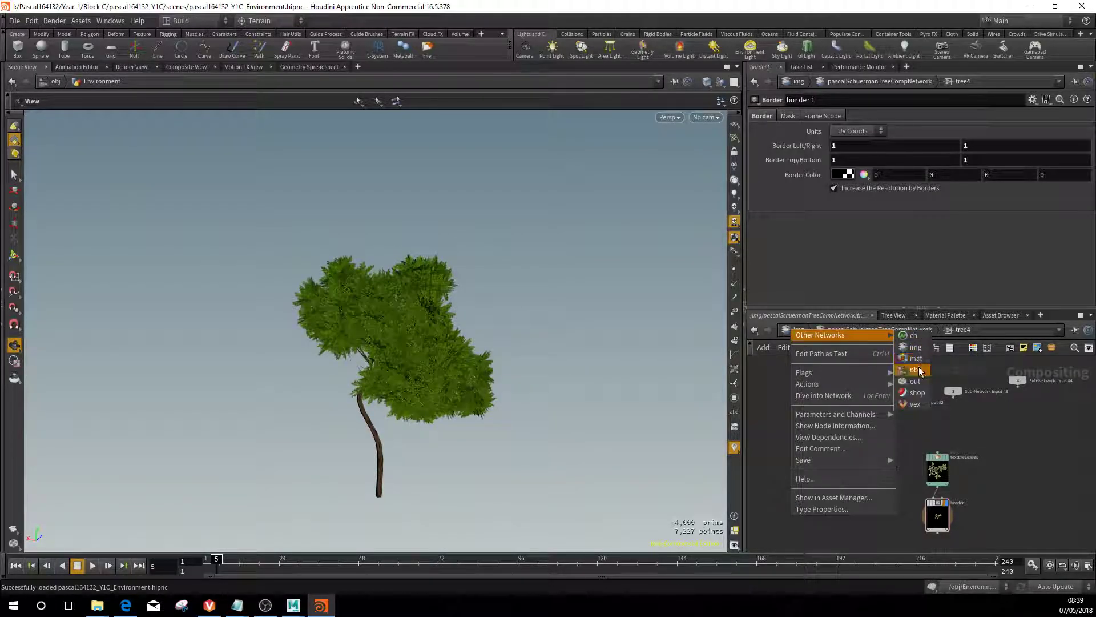
{"action": "left_click", "coordinate": [916, 370]}
{"action": "double_click", "coordinate": [922, 456]}
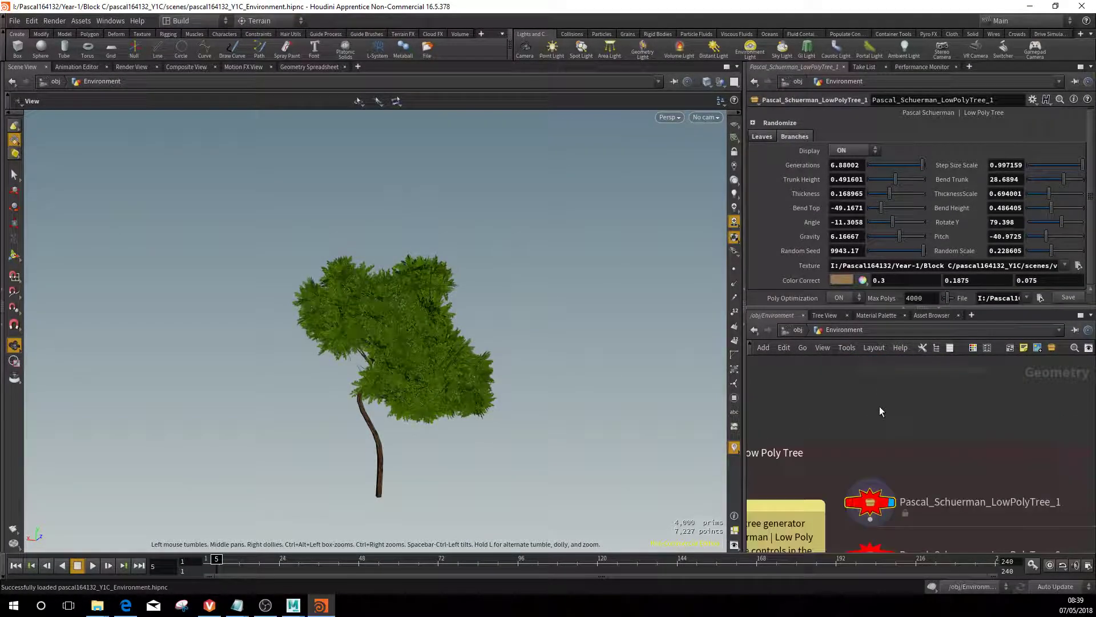
{"action": "scroll", "coordinate": [872, 465], "scroll_direction": "up", "scroll_amount": 5}
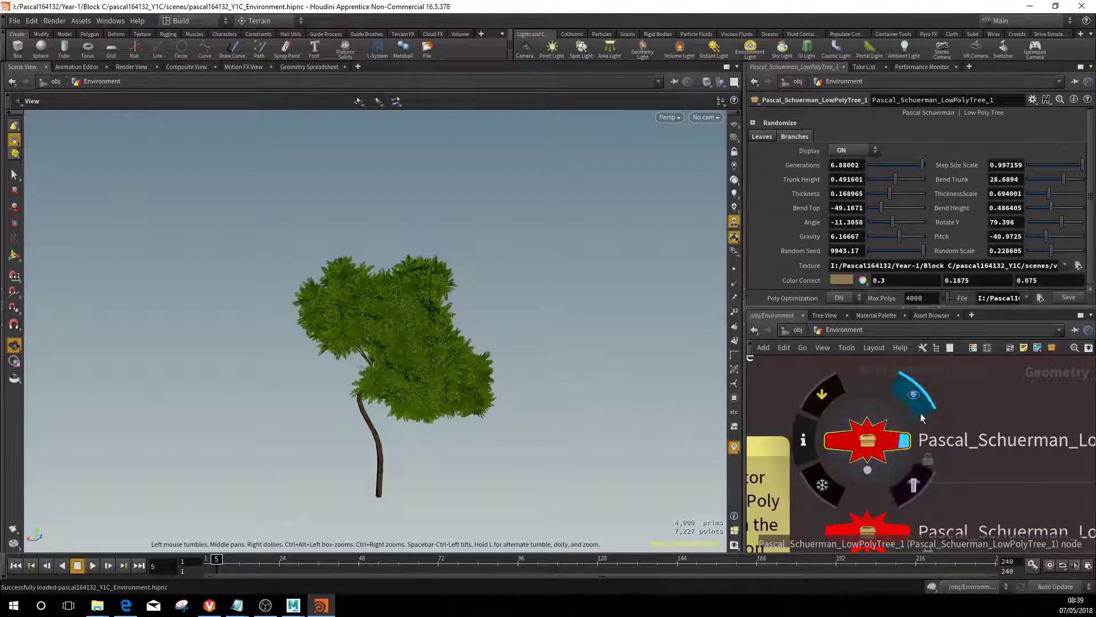
{"action": "scroll", "coordinate": [868, 444], "scroll_direction": "down", "scroll_amount": 2}
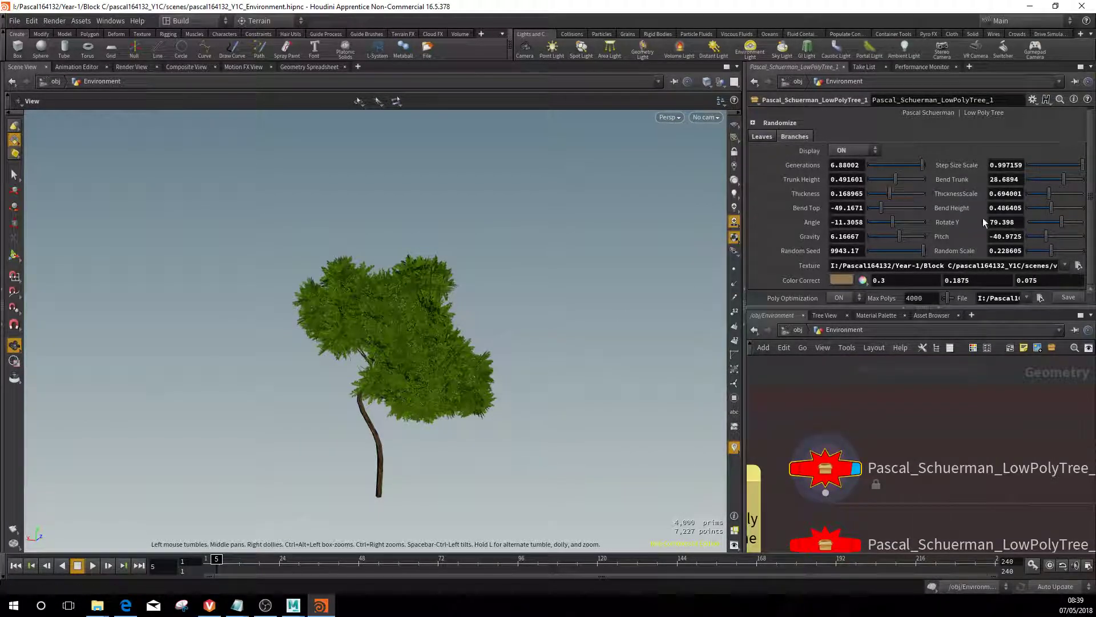
Step: Hide the leaves to inspect the bare branches, then show them again
{"action": "left_click", "coordinate": [764, 136]}
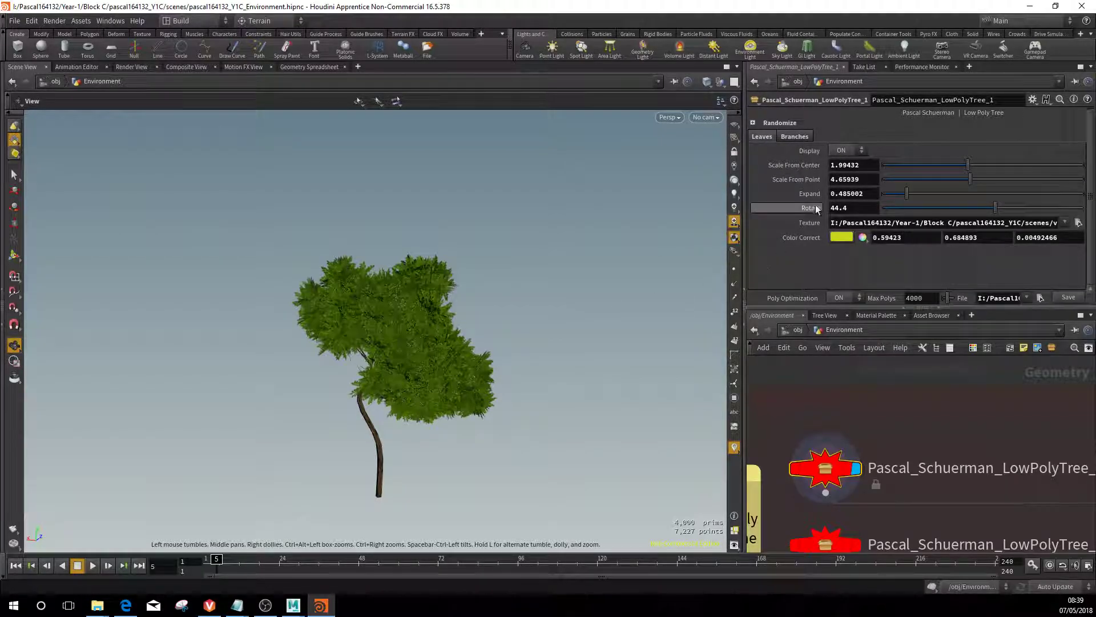
{"action": "left_click", "coordinate": [860, 151]}
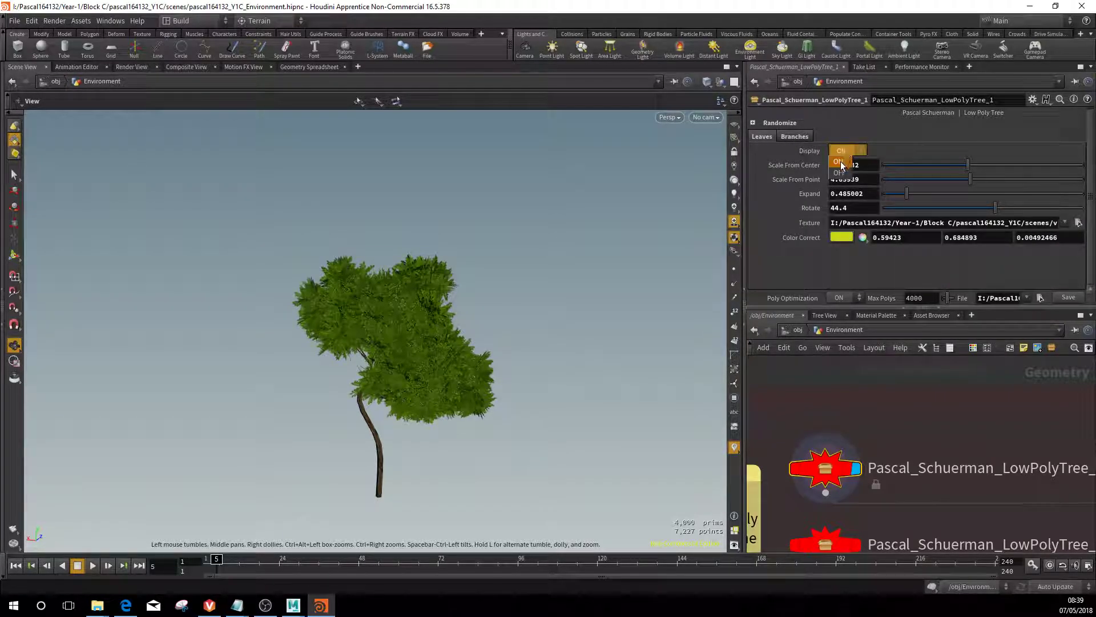
{"action": "left_click", "coordinate": [838, 175]}
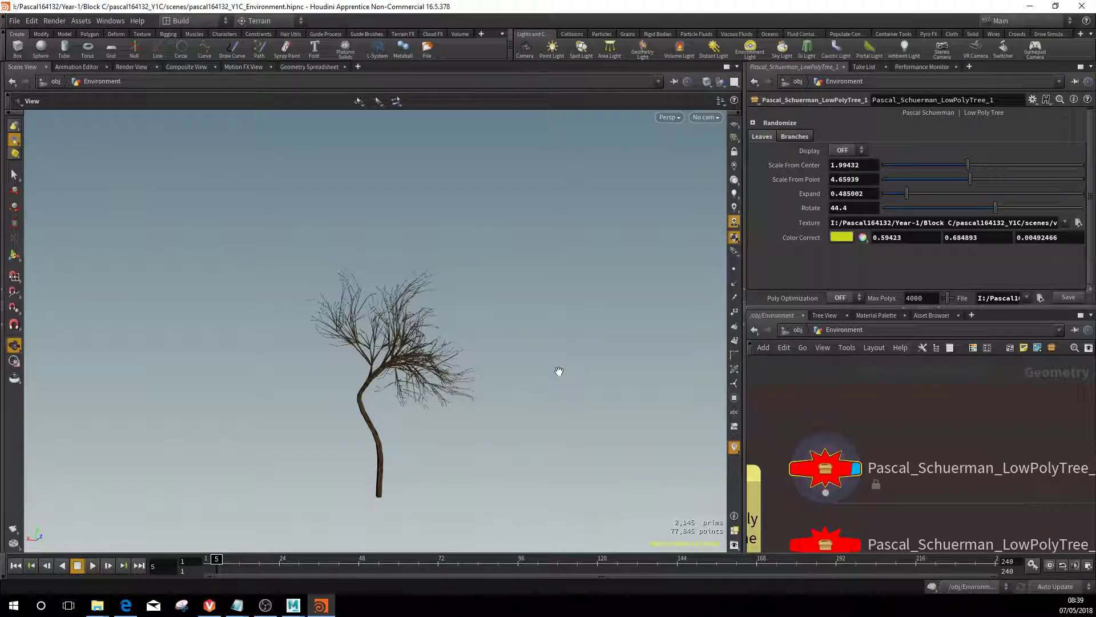
{"action": "mouse_move", "coordinate": [558, 371]}
{"action": "left_mouse_down"}
{"action": "mouse_move", "coordinate": [547, 484]}
{"action": "mouse_move", "coordinate": [592, 372]}
{"action": "left_mouse_up"}
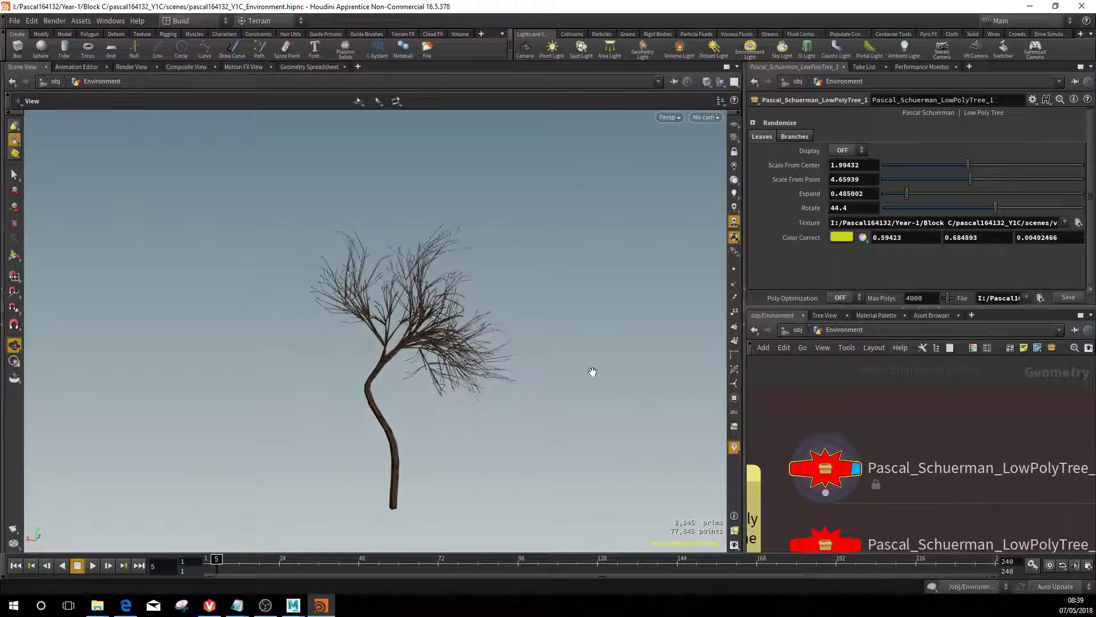
{"action": "left_click", "coordinate": [862, 151]}
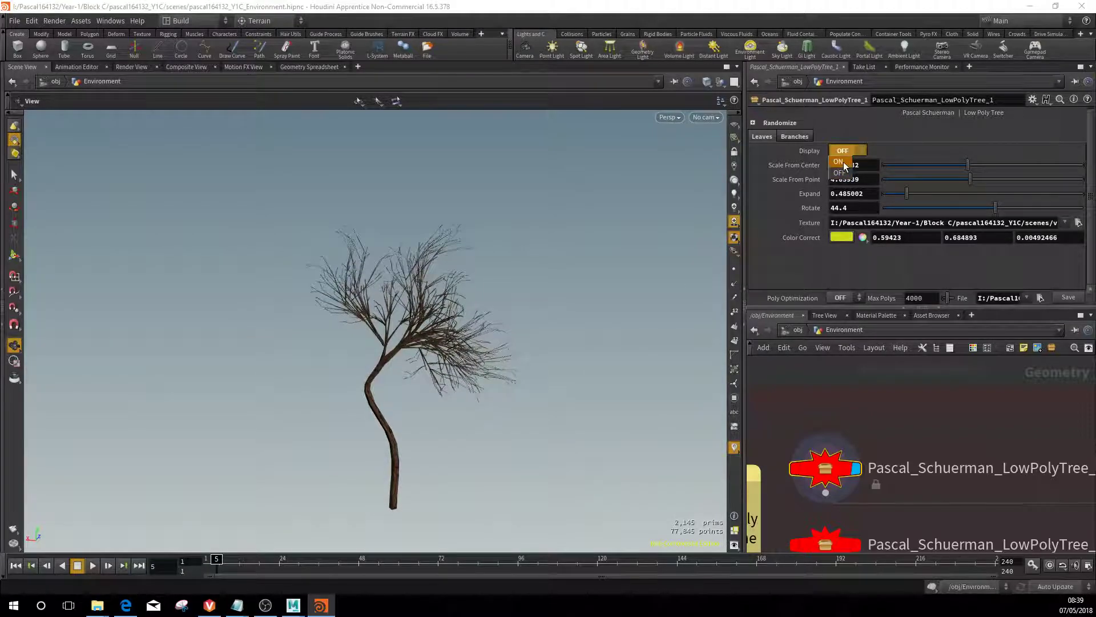
{"action": "left_click", "coordinate": [841, 162]}
Step: Set leaf Scale From Center to 1.32, Scale From Point to 3.54 and Expand to 1.79
{"action": "mouse_move", "coordinate": [963, 164]}
{"action": "left_mouse_down"}
{"action": "mouse_move", "coordinate": [920, 167]}
{"action": "mouse_move", "coordinate": [943, 163]}
{"action": "mouse_move", "coordinate": [929, 161]}
{"action": "left_mouse_up"}
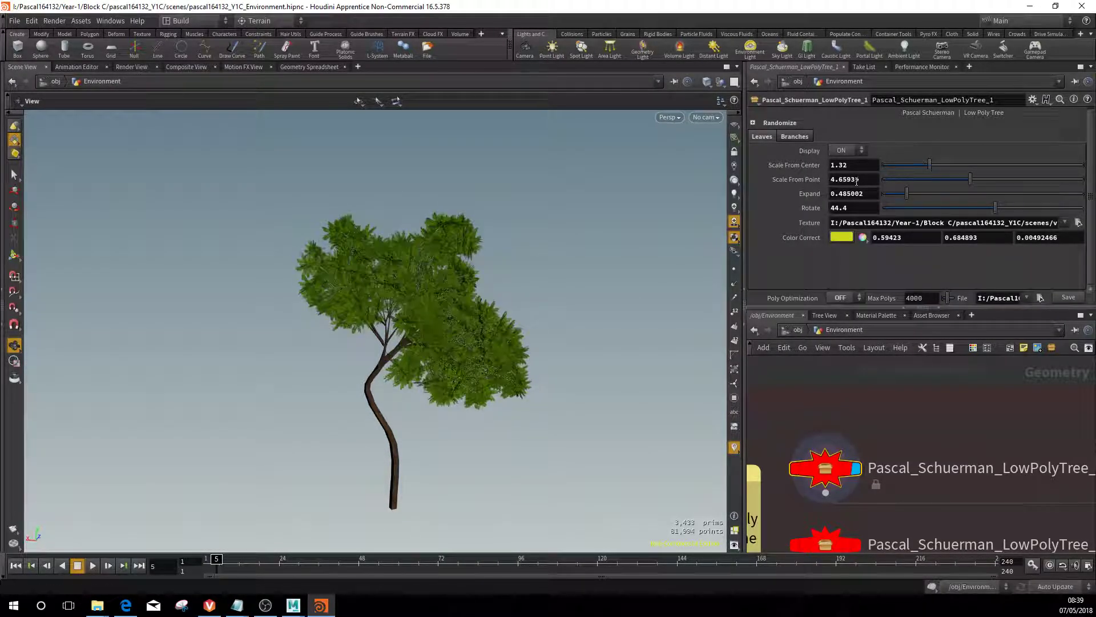
{"action": "left_click_drag", "start_coordinate": [1017, 177], "coordinate": [939, 184]}
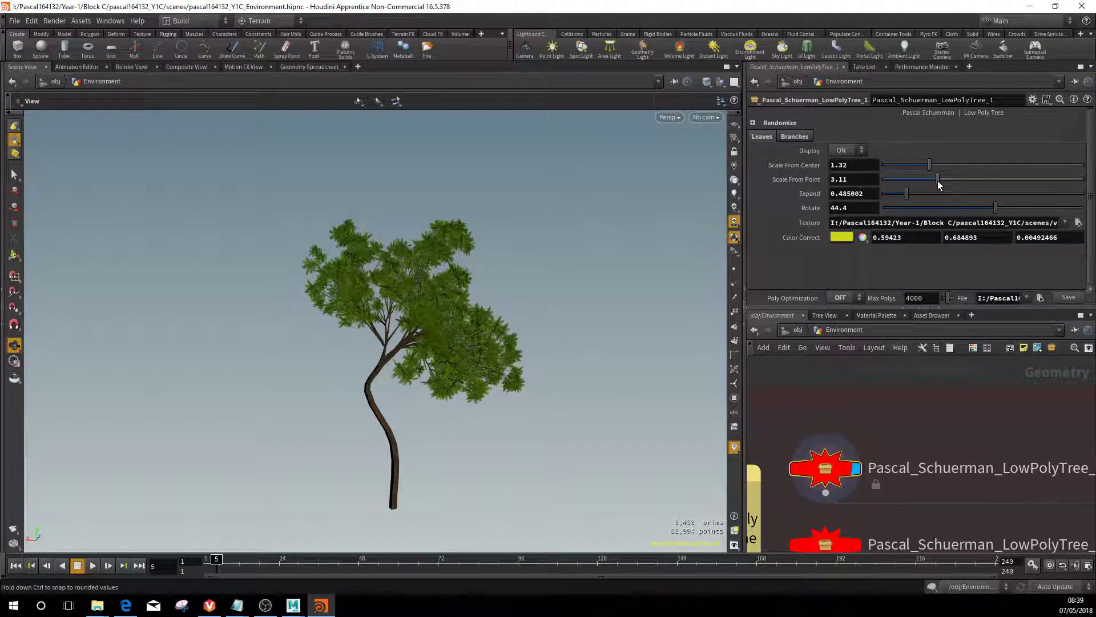
{"action": "mouse_move", "coordinate": [937, 183]}
{"action": "left_mouse_down"}
{"action": "mouse_move", "coordinate": [972, 194]}
{"action": "mouse_move", "coordinate": [974, 185]}
{"action": "mouse_move", "coordinate": [948, 184]}
{"action": "mouse_move", "coordinate": [931, 201]}
{"action": "mouse_move", "coordinate": [1008, 202]}
{"action": "left_mouse_up"}
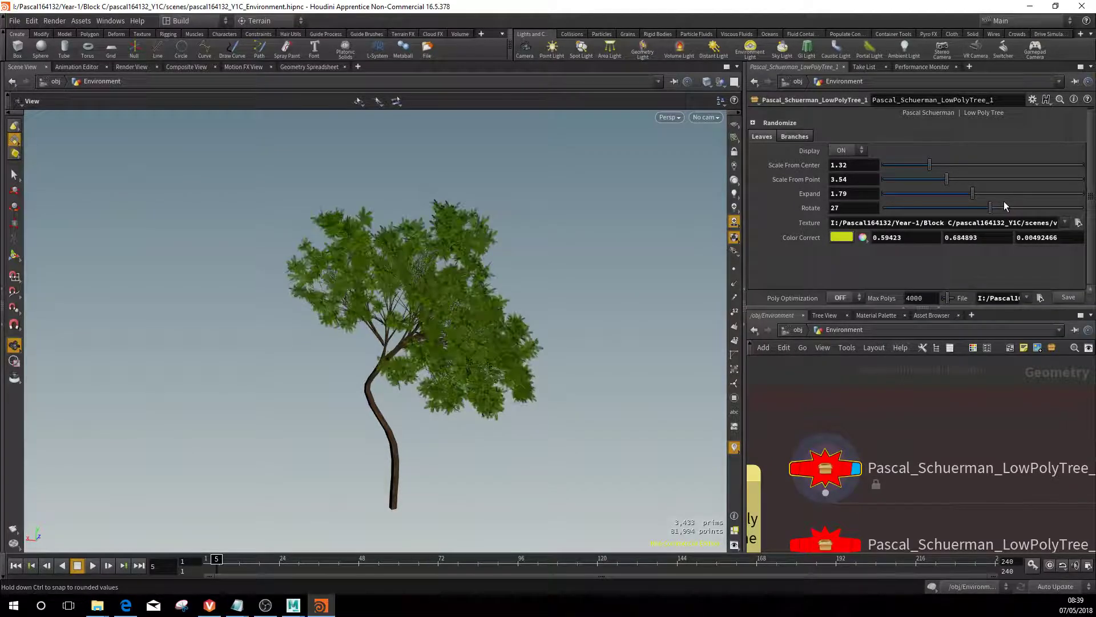
Step: Choose an image as the leaf texture in the image chooser
{"action": "left_click", "coordinate": [1078, 221]}
{"action": "left_click_drag", "start_coordinate": [442, 145], "coordinate": [612, 157]}
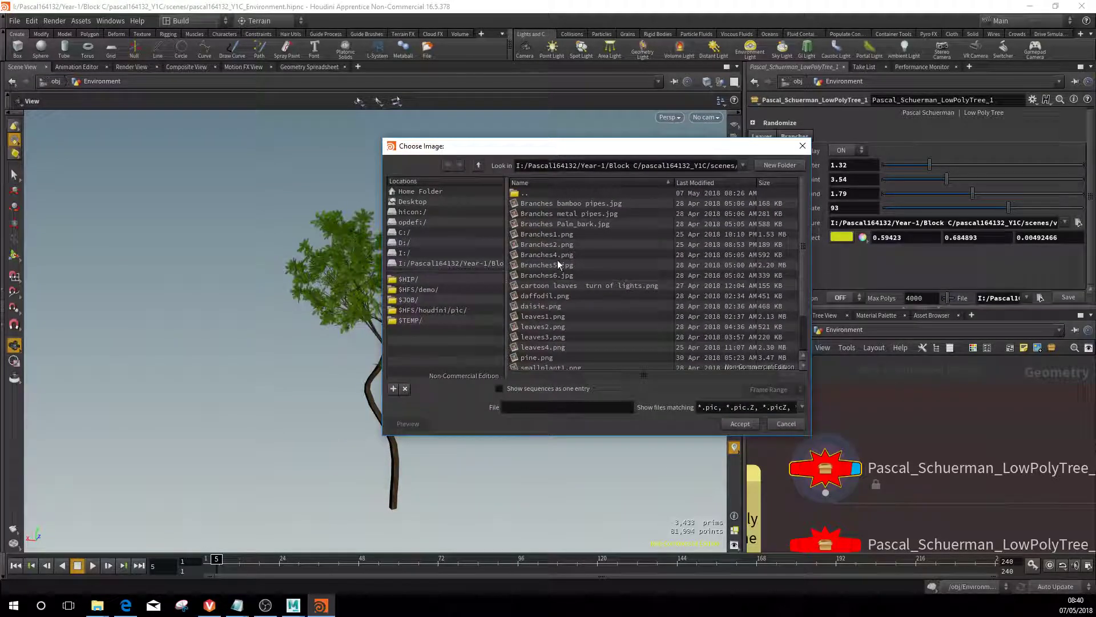
{"action": "double_click", "coordinate": [562, 352]}
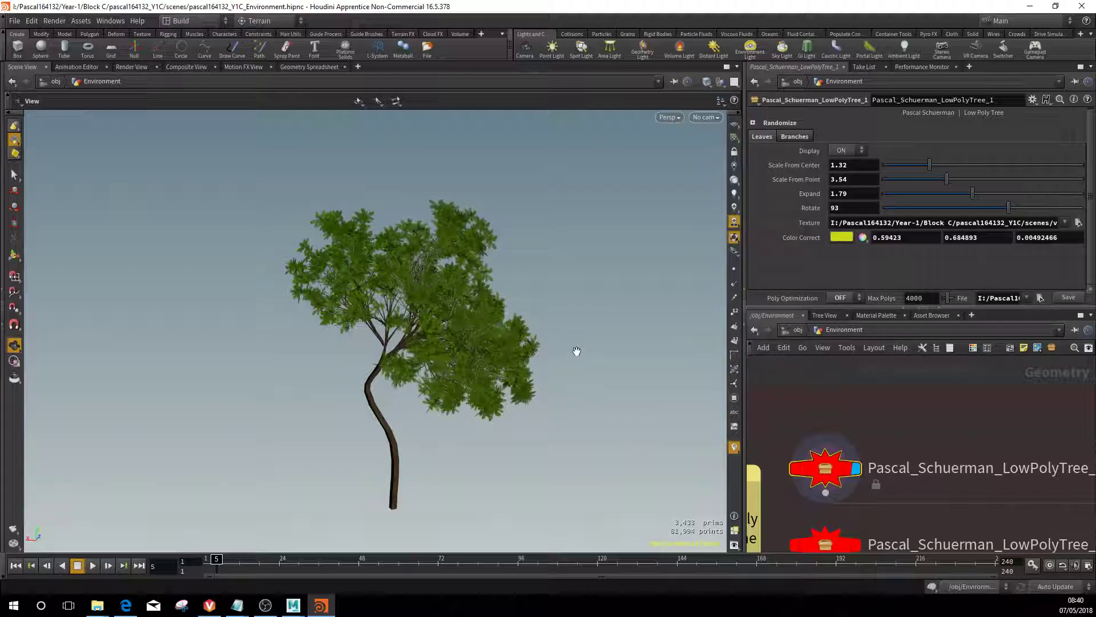
{"action": "left_click_drag", "start_coordinate": [617, 354], "coordinate": [386, 368]}
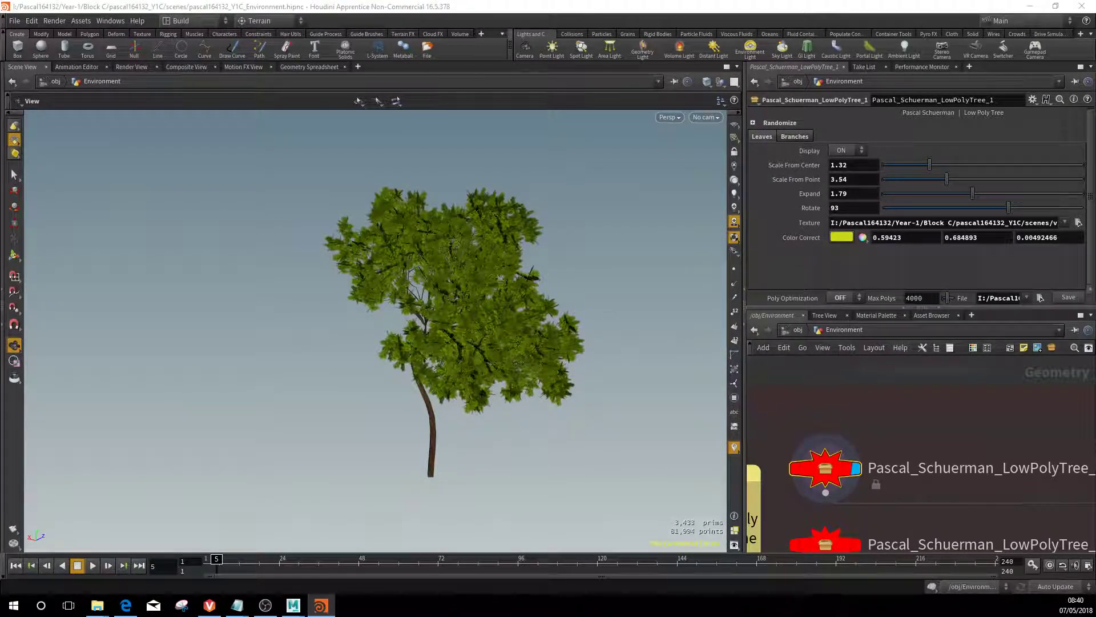
Step: Tint the leaves orange with the Color Correct swatch
{"action": "left_click", "coordinate": [841, 237]}
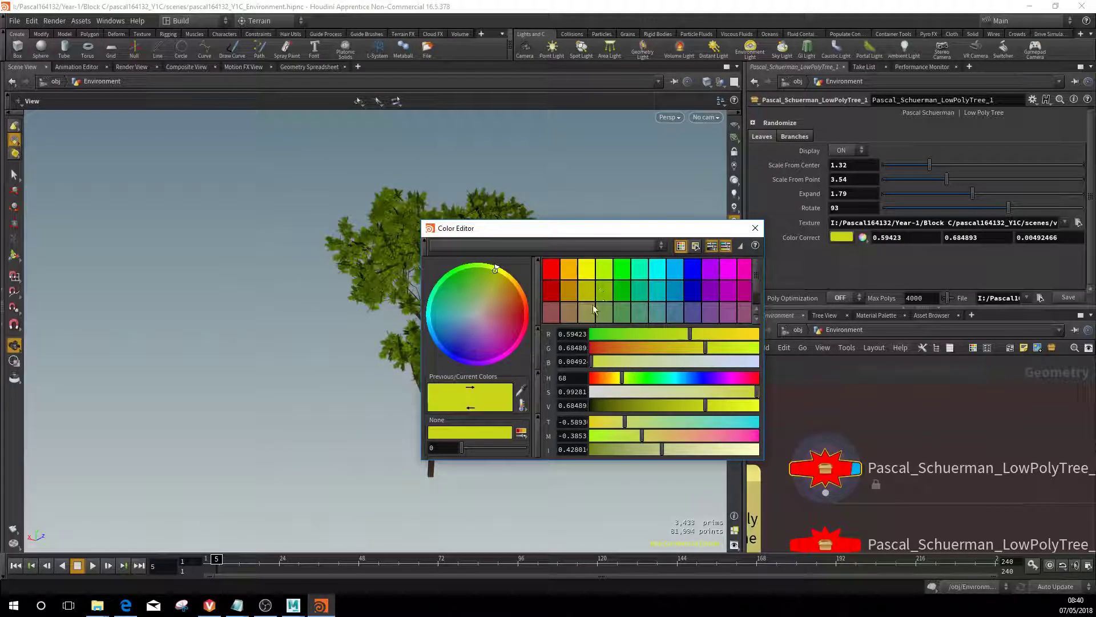
{"action": "key", "text": "ctrl+z"}
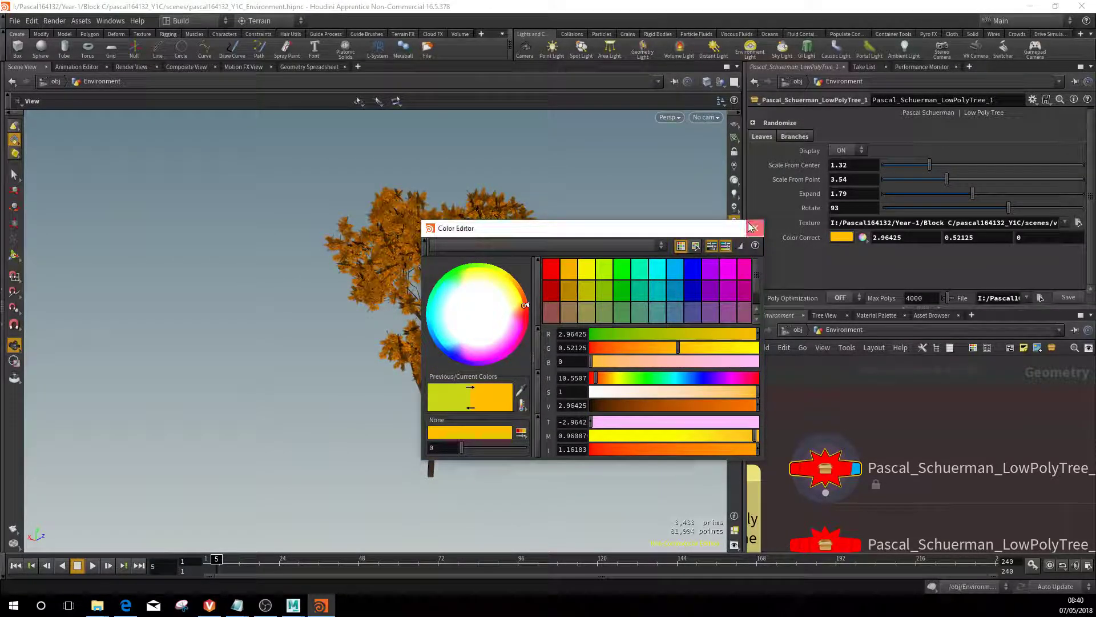
{"action": "left_click", "coordinate": [755, 228]}
{"action": "left_click_drag", "start_coordinate": [477, 394], "coordinate": [568, 372]}
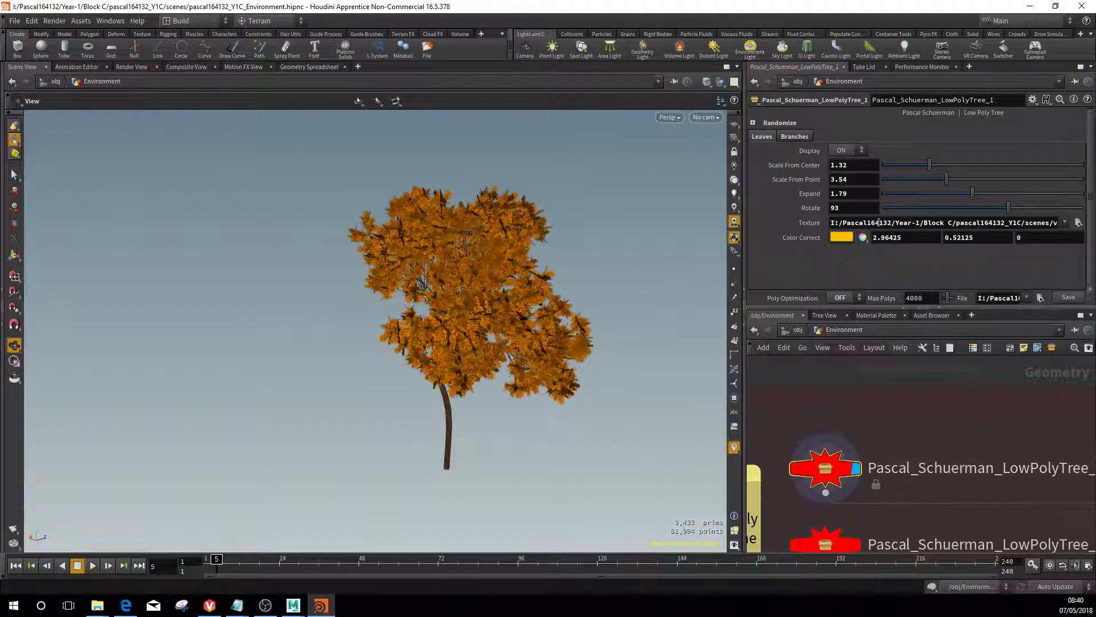
Step: Hide the branches to view the leaves alone, then display the branches as a skeleton
{"action": "left_click", "coordinate": [795, 136]}
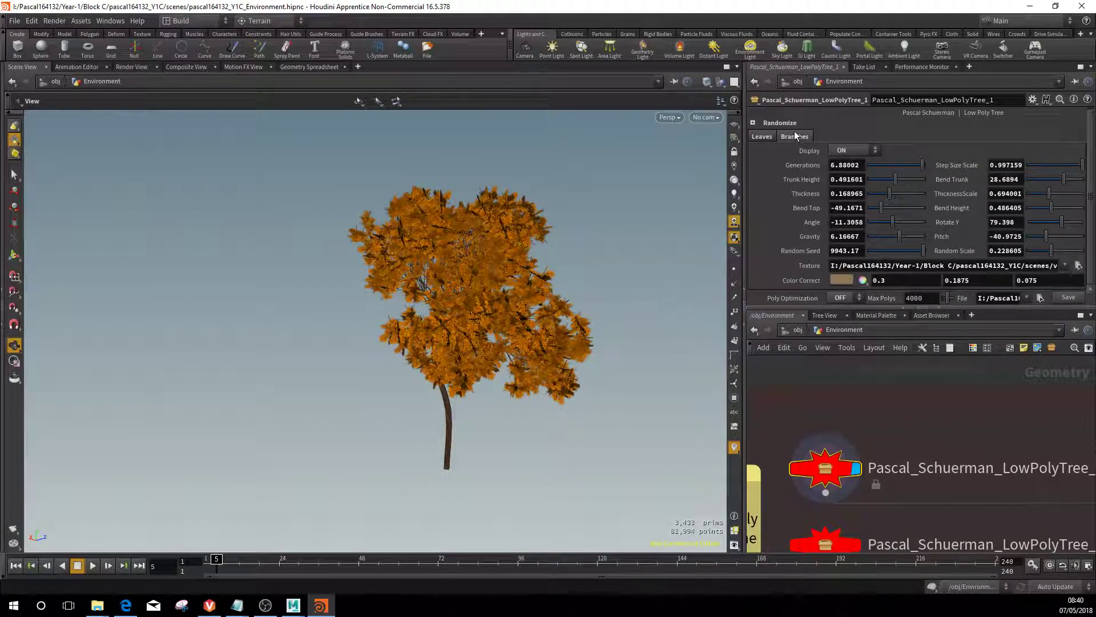
{"action": "left_click", "coordinate": [867, 151]}
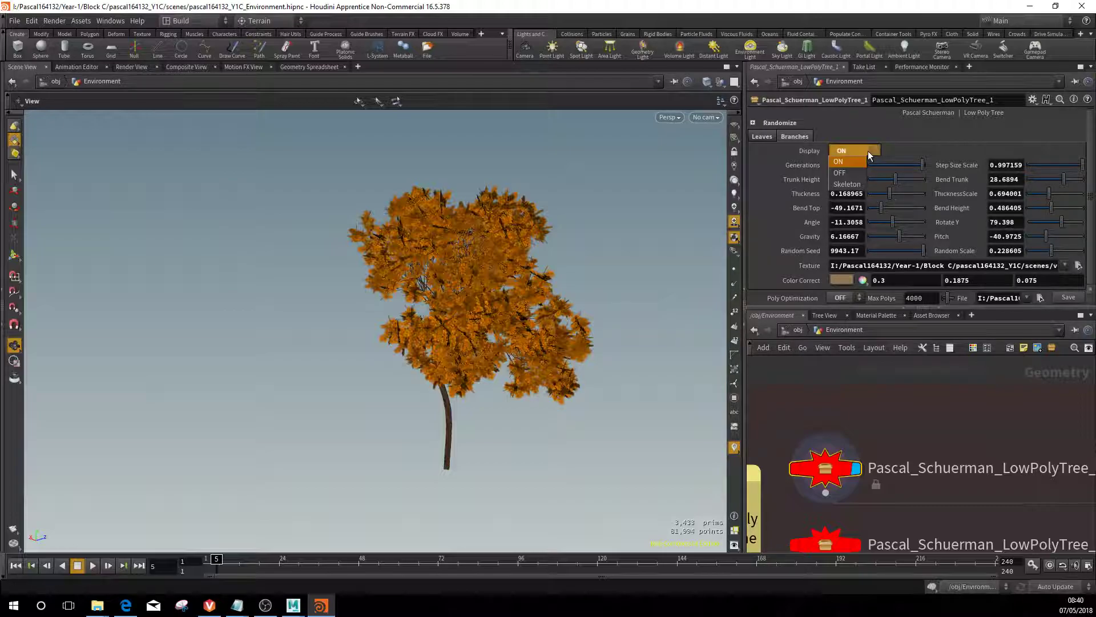
{"action": "left_click", "coordinate": [861, 172]}
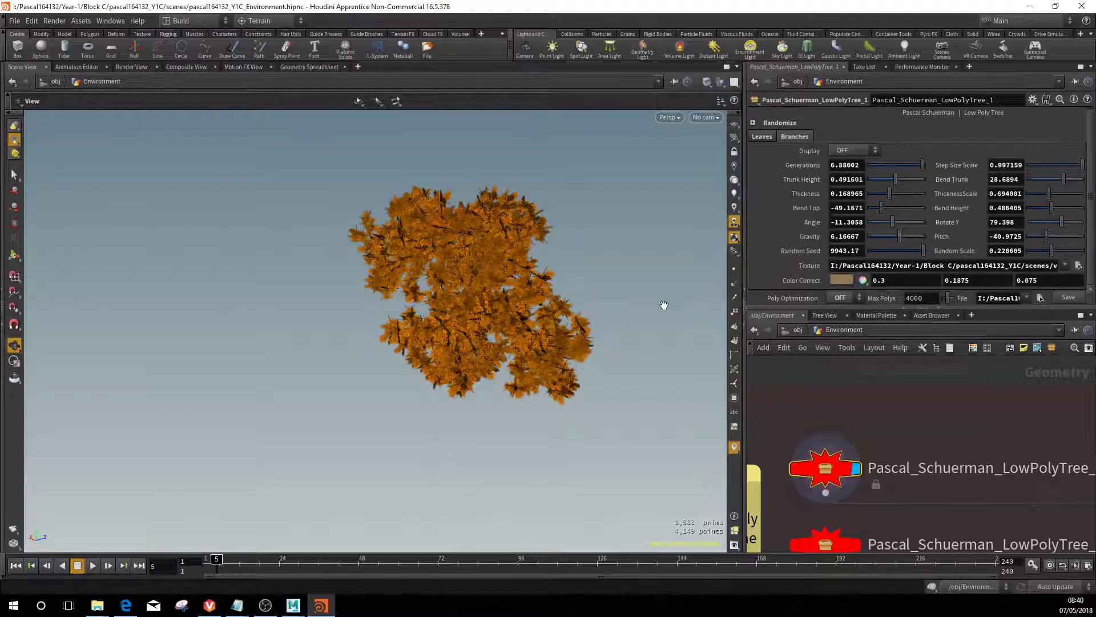
{"action": "mouse_move", "coordinate": [470, 341]}
{"action": "left_mouse_down"}
{"action": "mouse_move", "coordinate": [408, 362]}
{"action": "mouse_move", "coordinate": [211, 350]}
{"action": "mouse_move", "coordinate": [523, 321]}
{"action": "mouse_move", "coordinate": [609, 385]}
{"action": "mouse_move", "coordinate": [514, 386]}
{"action": "mouse_move", "coordinate": [561, 288]}
{"action": "mouse_move", "coordinate": [722, 245]}
{"action": "mouse_move", "coordinate": [724, 288]}
{"action": "mouse_move", "coordinate": [600, 283]}
{"action": "mouse_move", "coordinate": [501, 319]}
{"action": "mouse_move", "coordinate": [527, 342]}
{"action": "mouse_move", "coordinate": [619, 302]}
{"action": "left_mouse_up"}
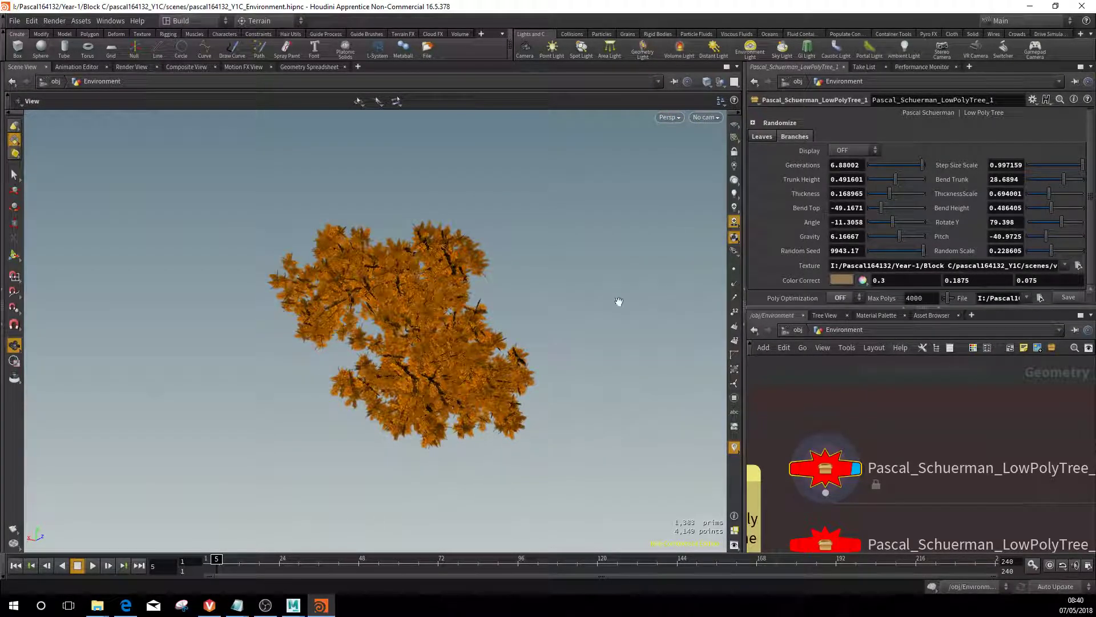
{"action": "left_click", "coordinate": [859, 152]}
{"action": "left_click", "coordinate": [856, 164]}
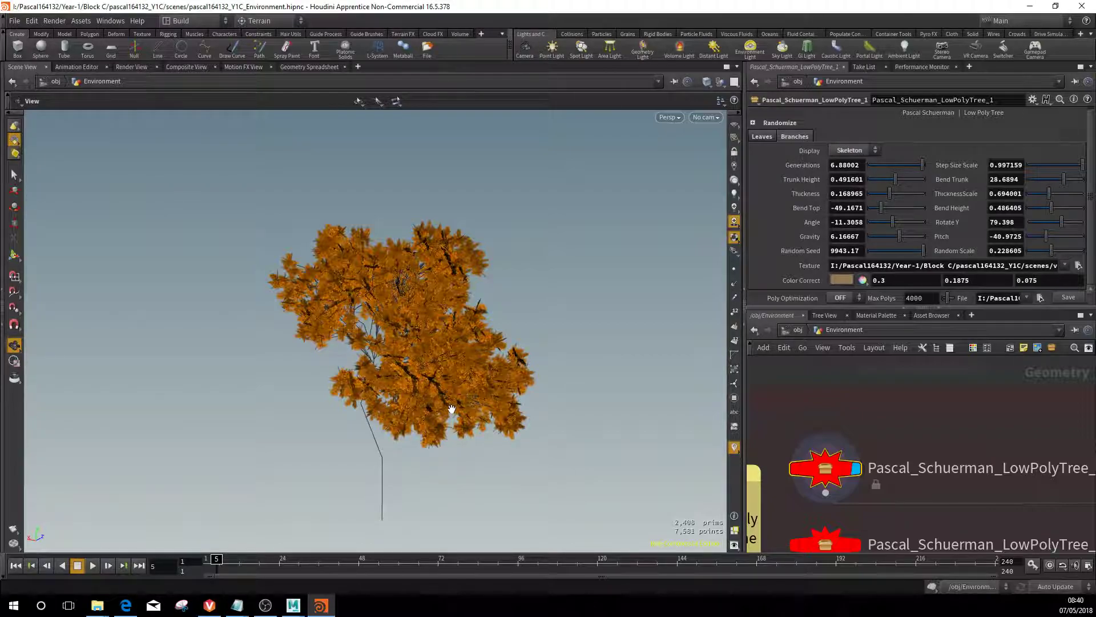
{"action": "mouse_move", "coordinate": [462, 386]}
{"action": "left_mouse_down"}
{"action": "mouse_move", "coordinate": [492, 335]}
{"action": "mouse_move", "coordinate": [515, 361]}
{"action": "mouse_move", "coordinate": [425, 342]}
{"action": "mouse_move", "coordinate": [631, 343]}
{"action": "mouse_move", "coordinate": [567, 323]}
{"action": "mouse_move", "coordinate": [363, 314]}
{"action": "mouse_move", "coordinate": [282, 362]}
{"action": "mouse_move", "coordinate": [471, 337]}
{"action": "mouse_move", "coordinate": [417, 367]}
{"action": "mouse_move", "coordinate": [534, 367]}
{"action": "mouse_move", "coordinate": [437, 404]}
{"action": "mouse_move", "coordinate": [493, 408]}
{"action": "left_mouse_up"}
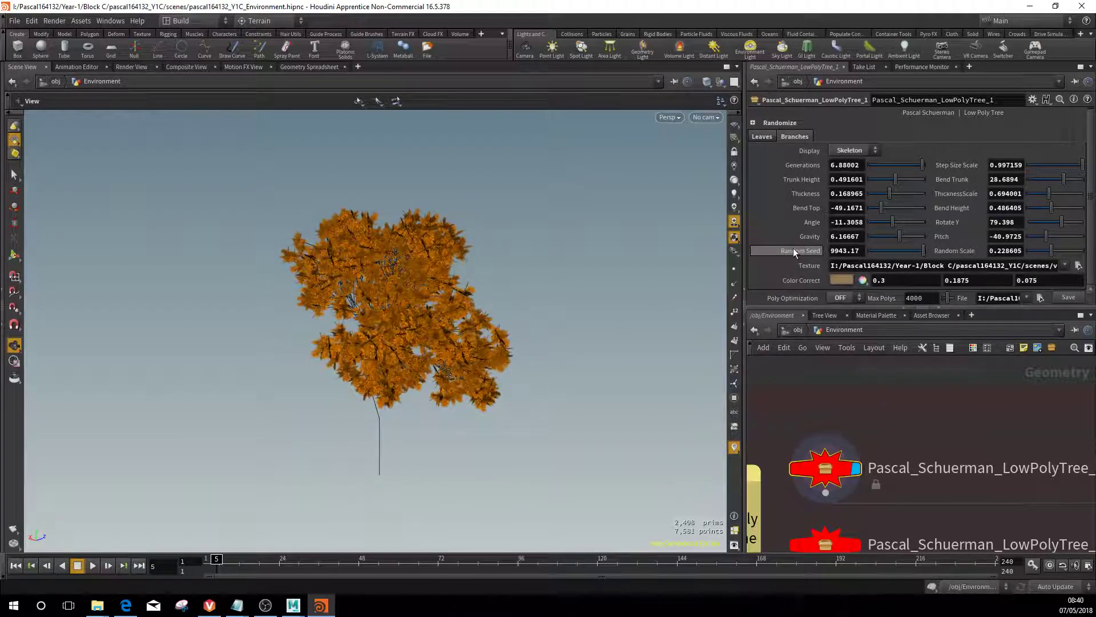
Step: Set leaf Scale From Center to 1.42, Scale From Point to 4.19 and Rotate to -128
{"action": "left_click", "coordinate": [752, 137]}
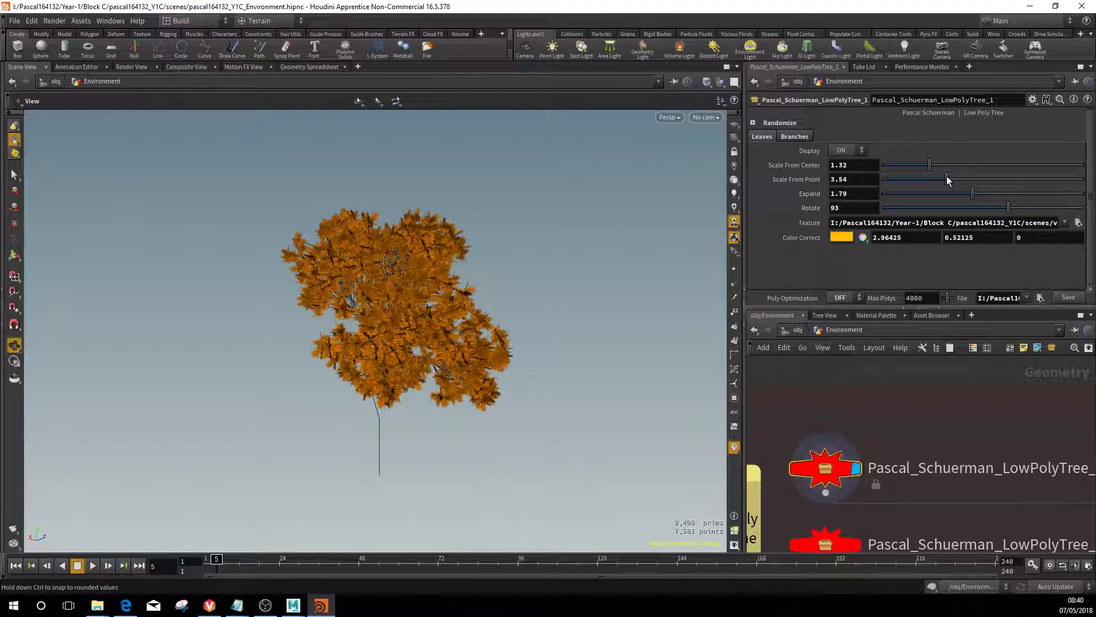
{"action": "mouse_move", "coordinate": [931, 165]}
{"action": "left_mouse_down"}
{"action": "mouse_move", "coordinate": [992, 164]}
{"action": "mouse_move", "coordinate": [879, 169]}
{"action": "mouse_move", "coordinate": [936, 166]}
{"action": "mouse_move", "coordinate": [905, 179]}
{"action": "mouse_move", "coordinate": [960, 179]}
{"action": "left_mouse_up"}
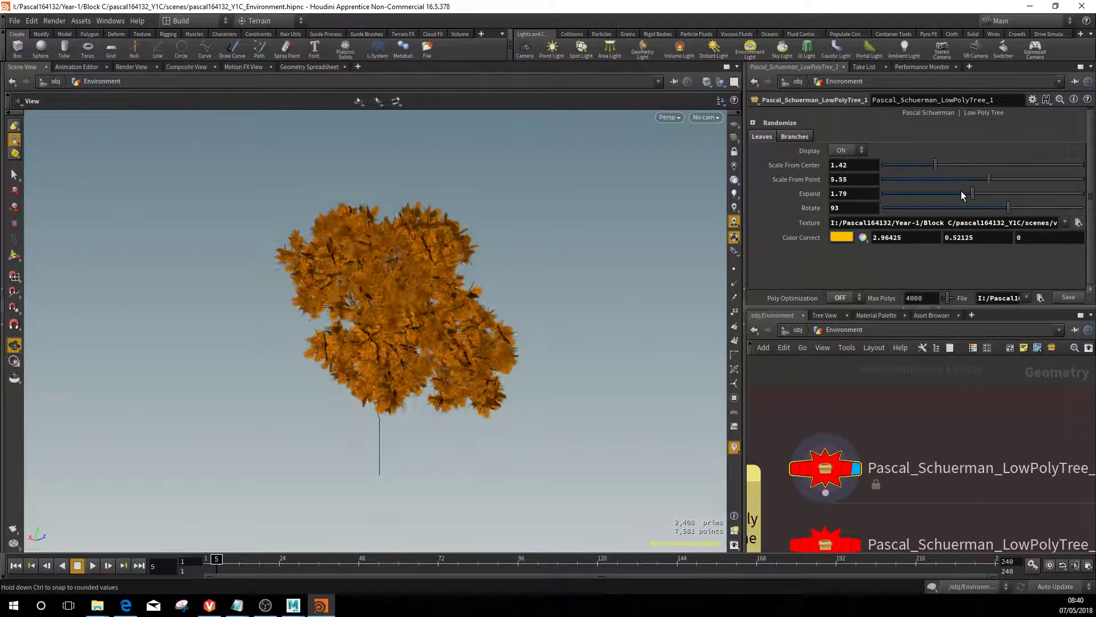
{"action": "left_click_drag", "start_coordinate": [1004, 207], "coordinate": [952, 208]}
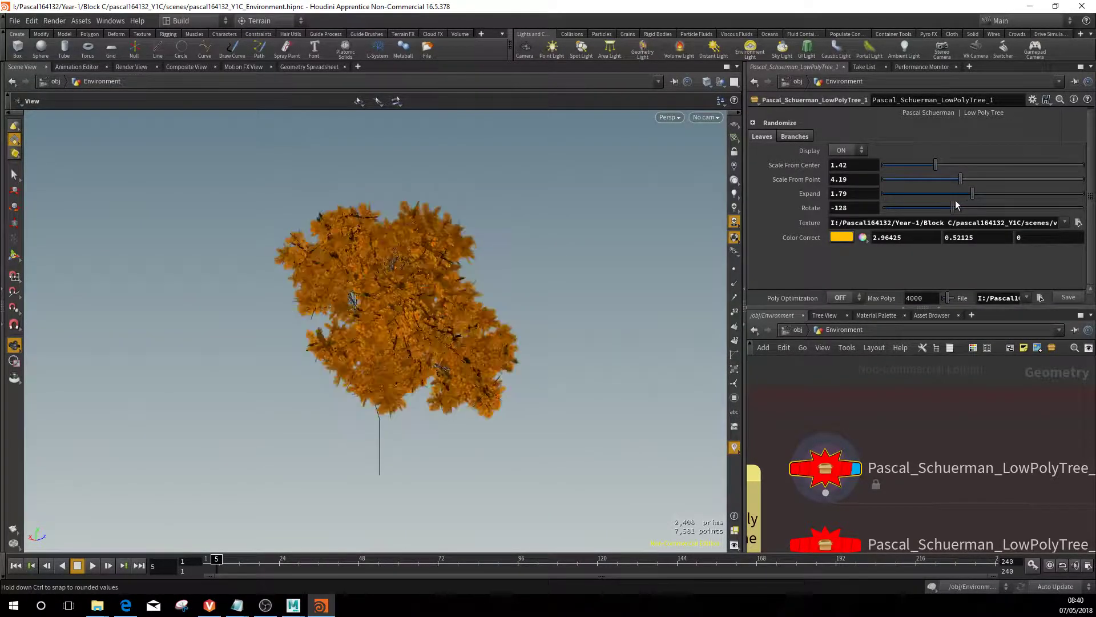
{"action": "left_click", "coordinate": [795, 137]}
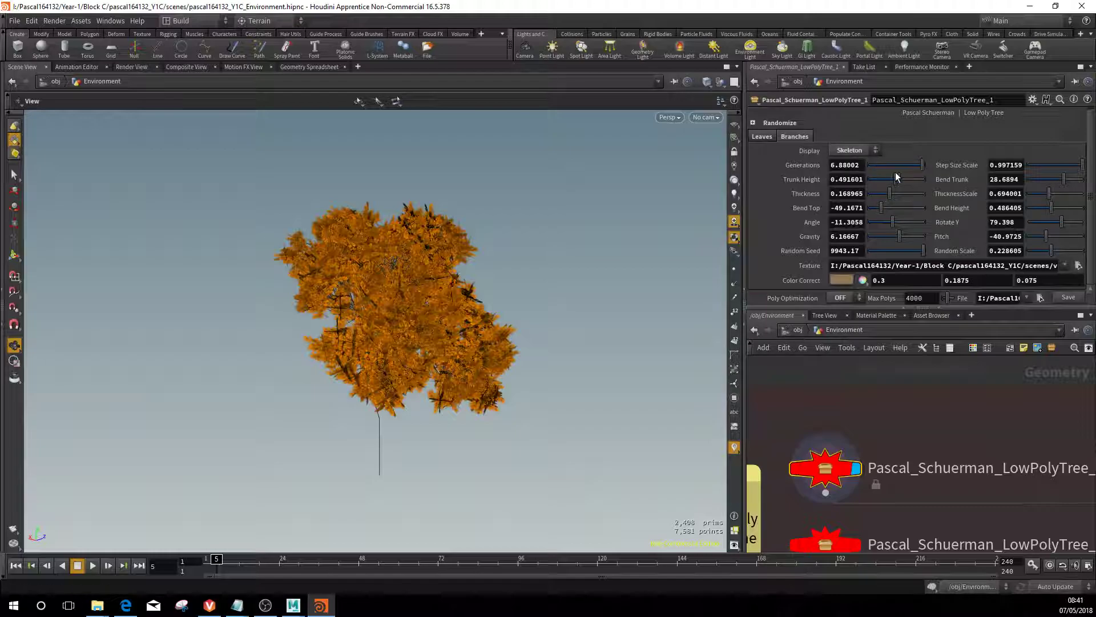
Step: Reduce branch Generations, tweak Trunk Height and turn the branch display back on
{"action": "mouse_move", "coordinate": [920, 167]}
{"action": "left_mouse_down"}
{"action": "mouse_move", "coordinate": [843, 169]}
{"action": "mouse_move", "coordinate": [939, 170]}
{"action": "left_mouse_up"}
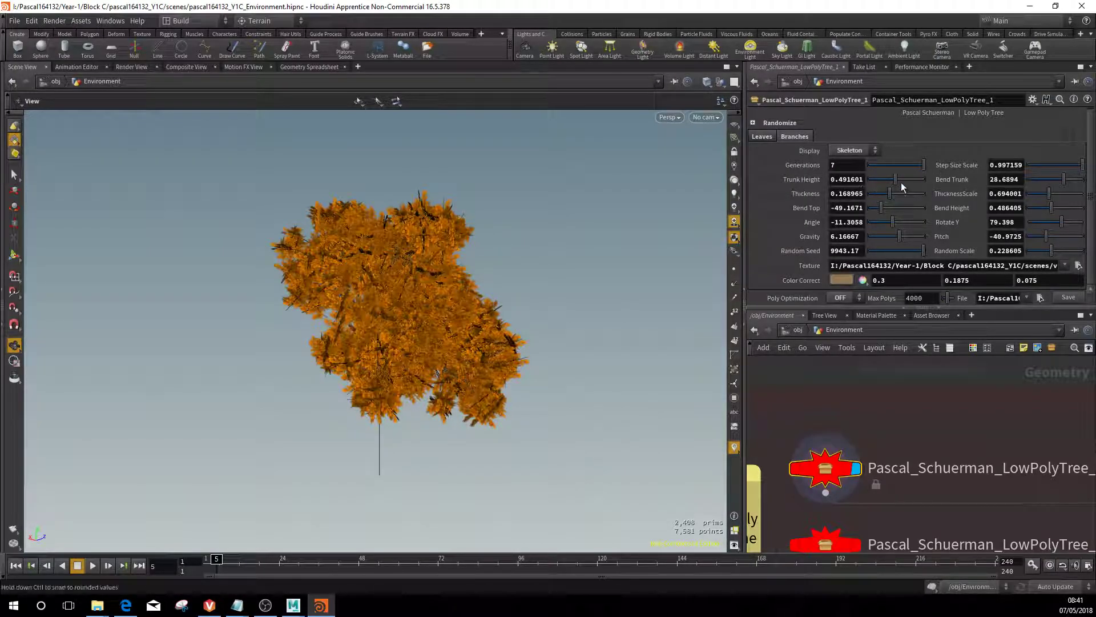
{"action": "mouse_move", "coordinate": [901, 180]}
{"action": "left_mouse_down"}
{"action": "mouse_move", "coordinate": [870, 183]}
{"action": "mouse_move", "coordinate": [891, 190]}
{"action": "left_mouse_up"}
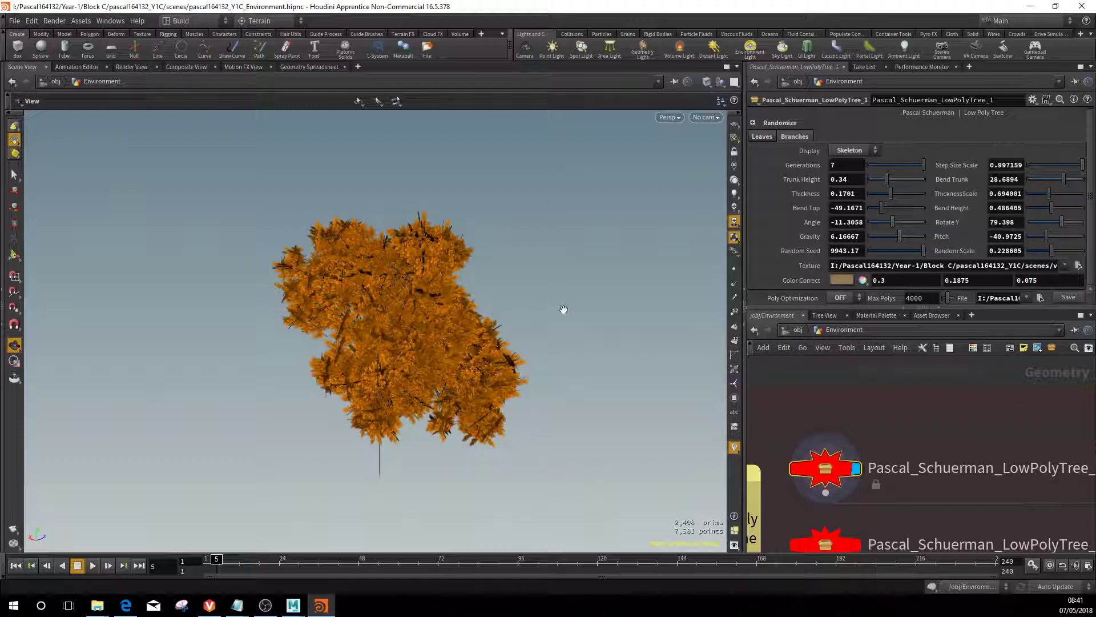
{"action": "left_click", "coordinate": [851, 164]}
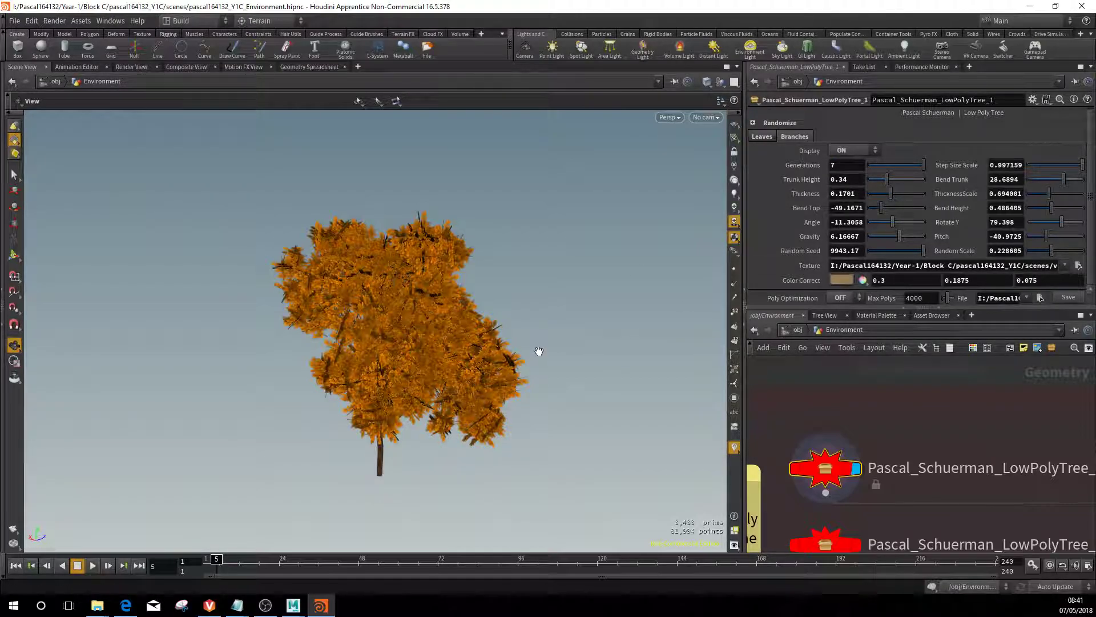
{"action": "left_click_drag", "start_coordinate": [543, 355], "coordinate": [624, 309]}
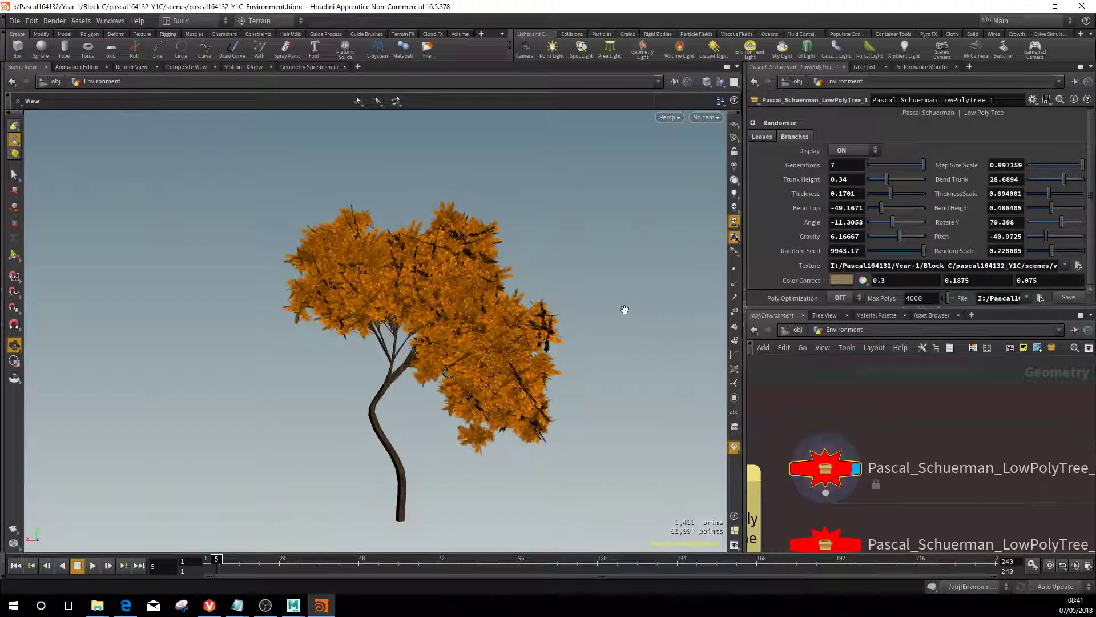
Step: Hide the leaves and set branch Thickness to 0.182
{"action": "left_click", "coordinate": [763, 136]}
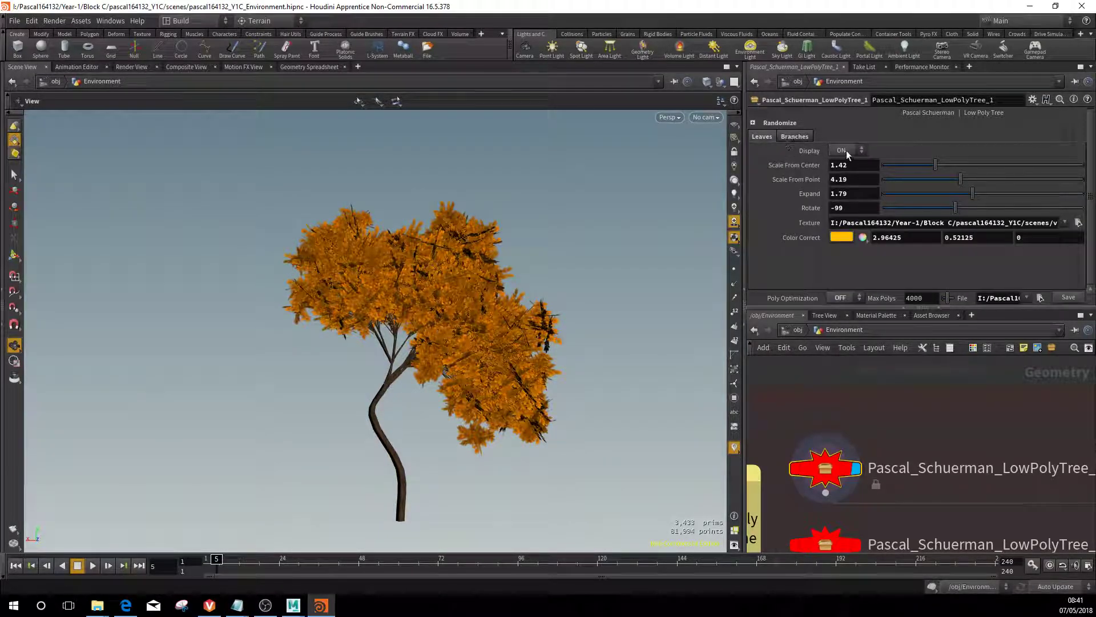
{"action": "left_click", "coordinate": [795, 136]}
{"action": "left_click_drag", "start_coordinate": [631, 245], "coordinate": [556, 289]}
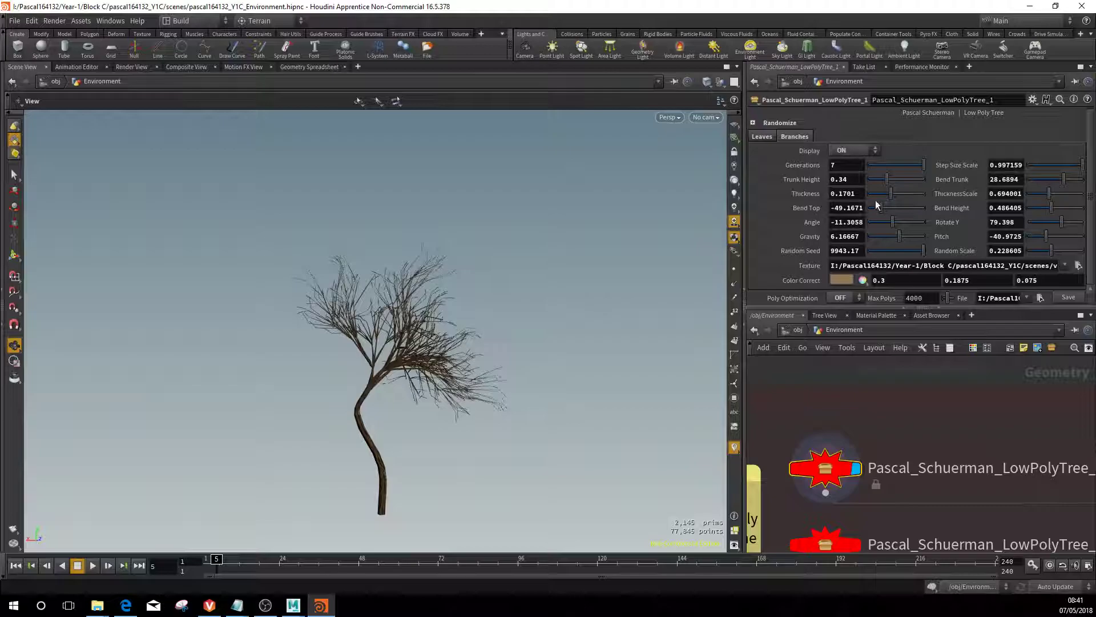
{"action": "mouse_move", "coordinate": [891, 194]}
{"action": "left_mouse_down"}
{"action": "mouse_move", "coordinate": [907, 194]}
{"action": "mouse_move", "coordinate": [873, 199]}
{"action": "left_mouse_up"}
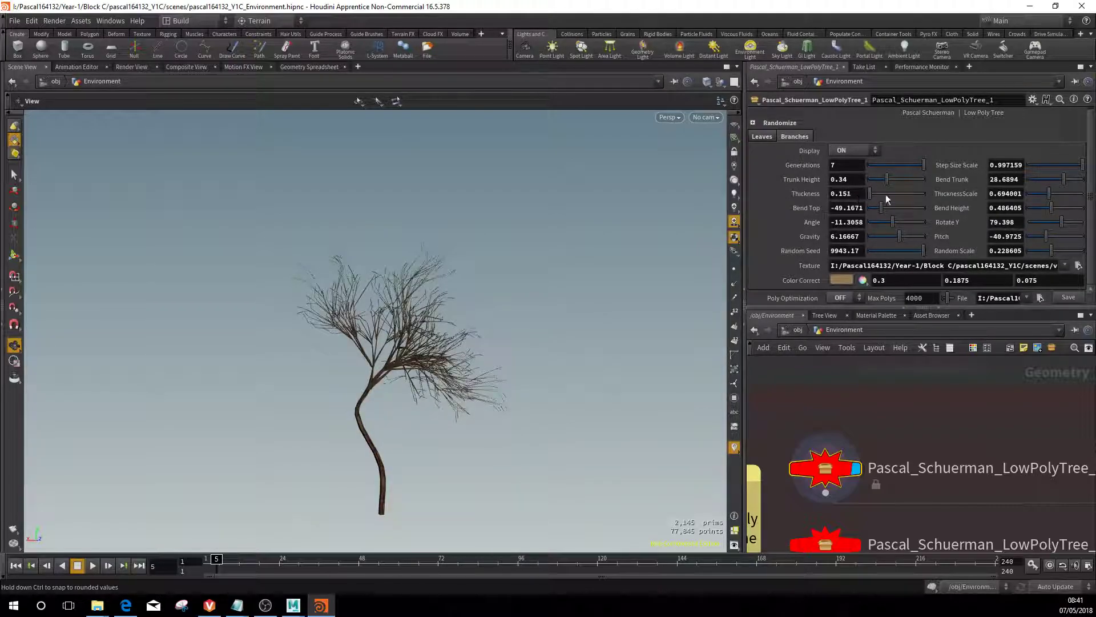
{"action": "left_click", "coordinate": [892, 195]}
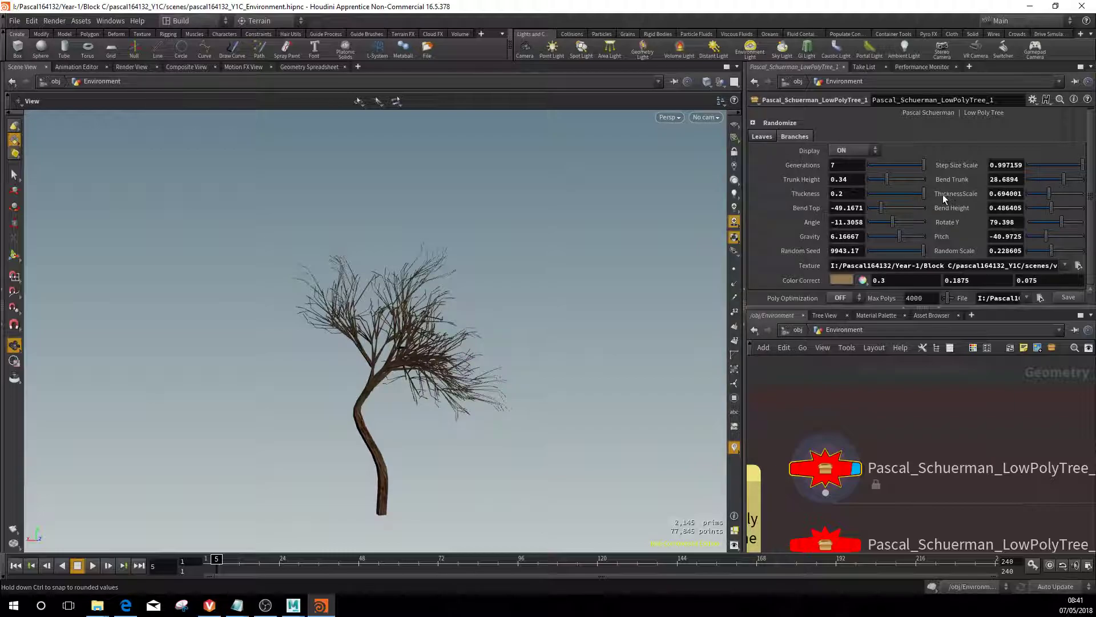
{"action": "left_click_drag", "start_coordinate": [949, 195], "coordinate": [903, 194]}
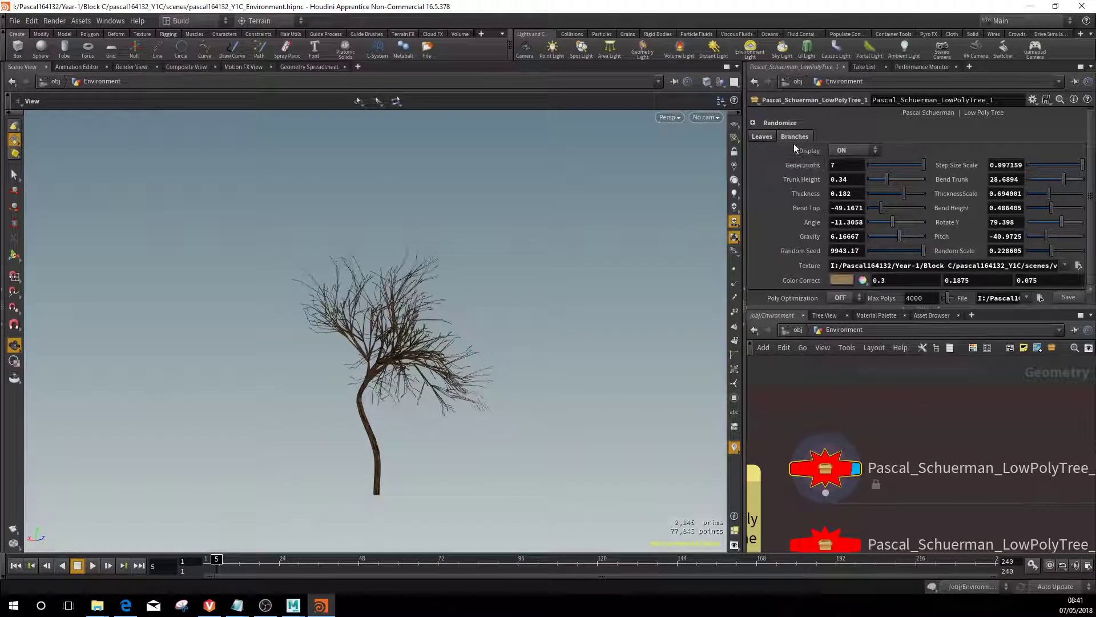
{"action": "left_click", "coordinate": [762, 137]}
Step: Turn the leaves back on and set branch Bend Top to -29
{"action": "left_click", "coordinate": [848, 150]}
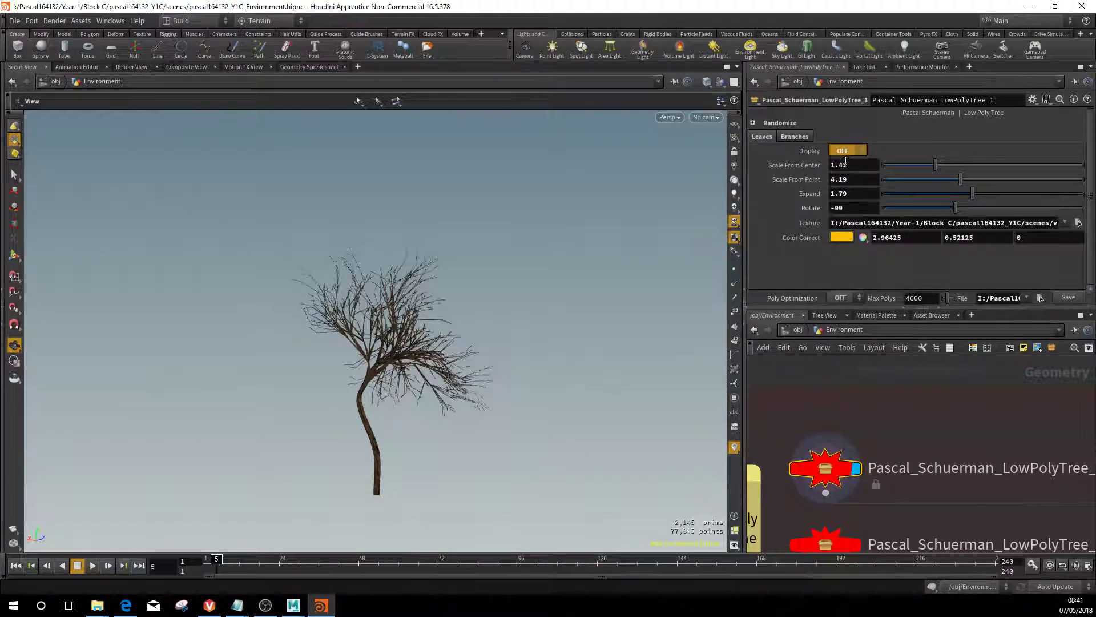
{"action": "left_click", "coordinate": [846, 164]}
{"action": "left_click", "coordinate": [793, 136]}
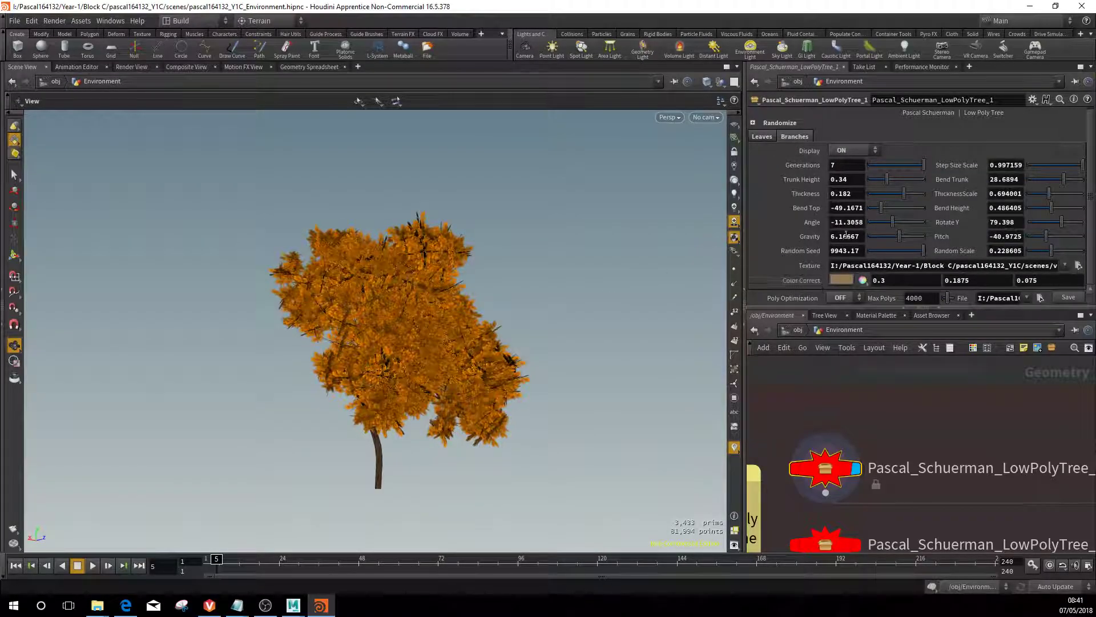
{"action": "left_click_drag", "start_coordinate": [881, 207], "coordinate": [887, 207]}
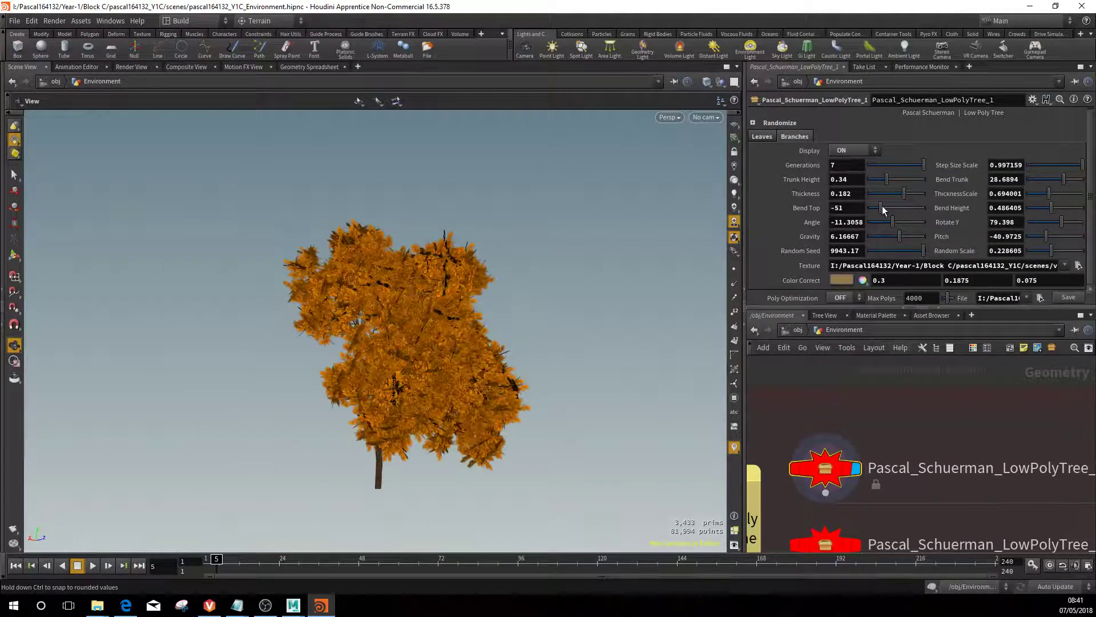
Step: Display the branches as a skeleton and set the branch Angle to 1
{"action": "left_click", "coordinate": [866, 151]}
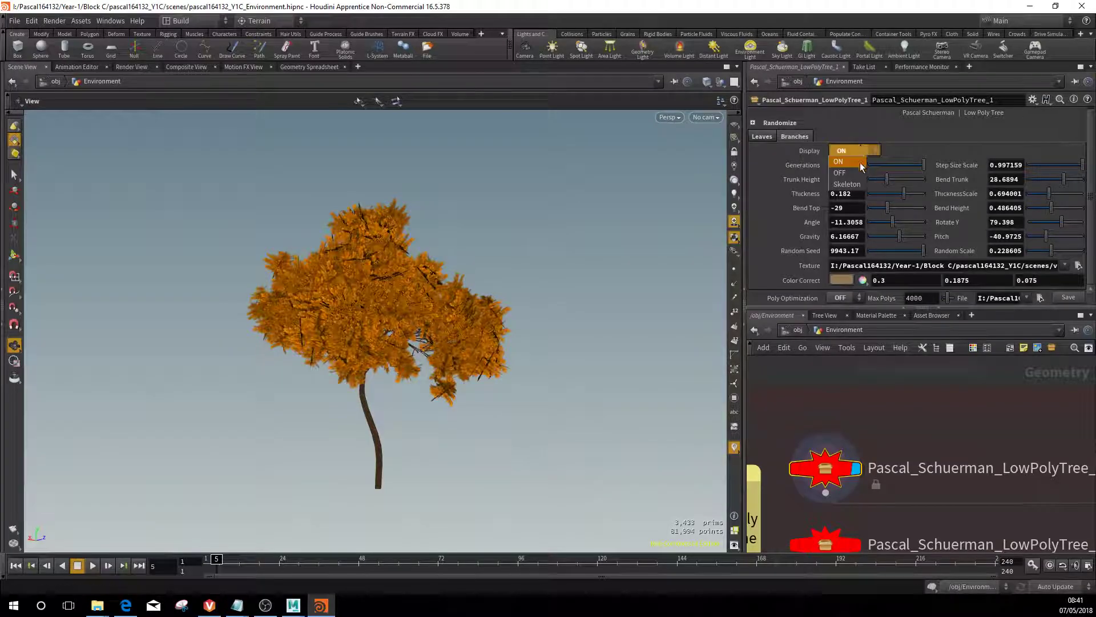
{"action": "left_click", "coordinate": [856, 180]}
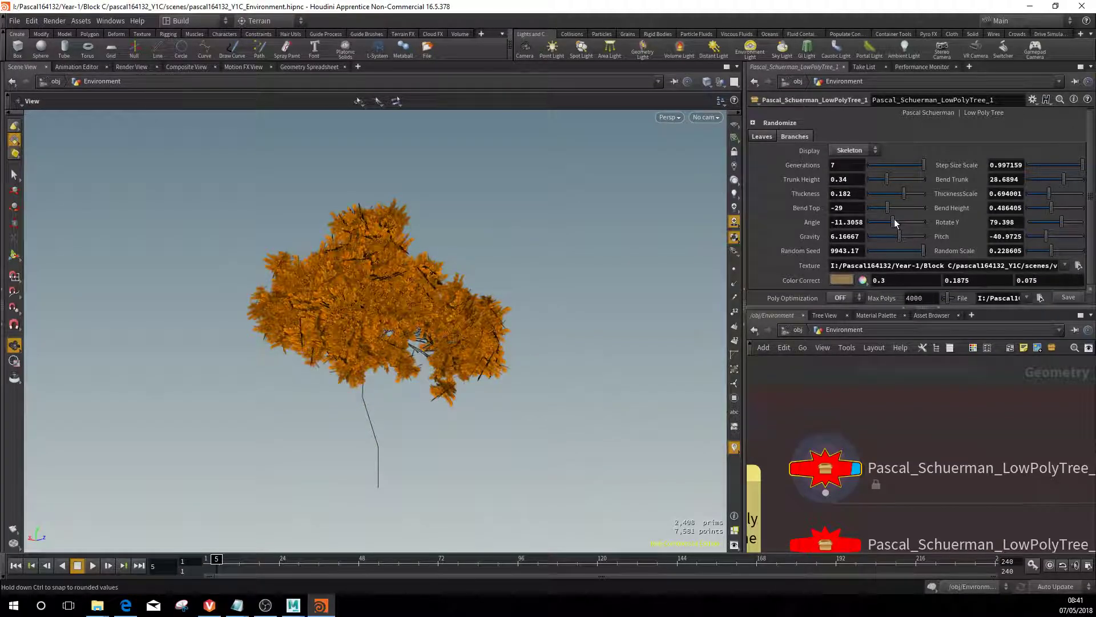
{"action": "mouse_move", "coordinate": [894, 219]}
{"action": "left_mouse_down"}
{"action": "mouse_move", "coordinate": [872, 221]}
{"action": "mouse_move", "coordinate": [899, 223]}
{"action": "mouse_move", "coordinate": [860, 237]}
{"action": "mouse_move", "coordinate": [924, 236]}
{"action": "mouse_move", "coordinate": [860, 241]}
{"action": "mouse_move", "coordinate": [889, 243]}
{"action": "mouse_move", "coordinate": [869, 254]}
{"action": "mouse_move", "coordinate": [897, 250]}
{"action": "left_mouse_up"}
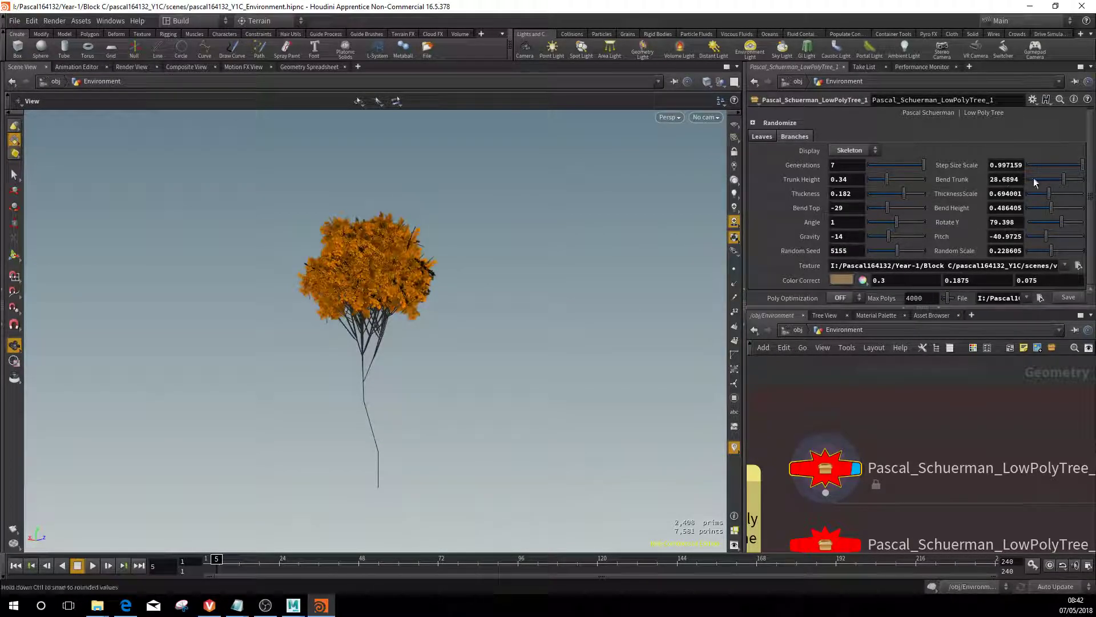
Step: Try several Step Size Scale and Generations values, settle on 1 and 7, and set Bend Trunk to 43
{"action": "mouse_move", "coordinate": [1082, 165]}
{"action": "left_mouse_down"}
{"action": "mouse_move", "coordinate": [1037, 165]}
{"action": "mouse_move", "coordinate": [1035, 178]}
{"action": "left_mouse_up"}
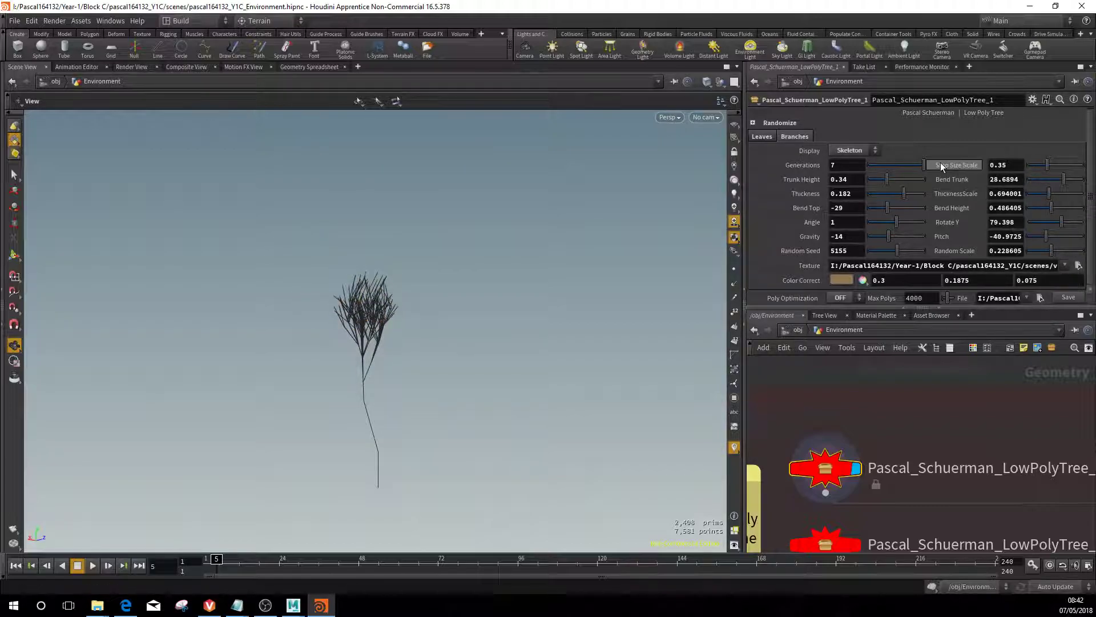
{"action": "left_click_drag", "start_coordinate": [927, 169], "coordinate": [870, 176]}
{"action": "mouse_move", "coordinate": [1055, 167]}
{"action": "left_mouse_down"}
{"action": "mouse_move", "coordinate": [1034, 169]}
{"action": "mouse_move", "coordinate": [1077, 171]}
{"action": "left_mouse_up"}
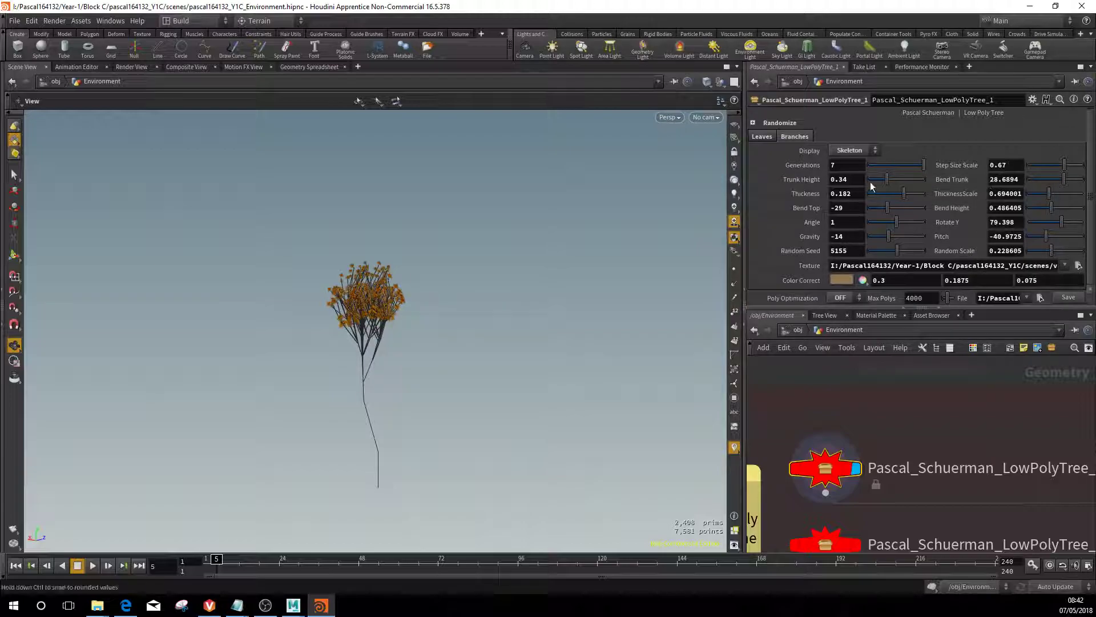
{"action": "left_click_drag", "start_coordinate": [907, 171], "coordinate": [896, 164]}
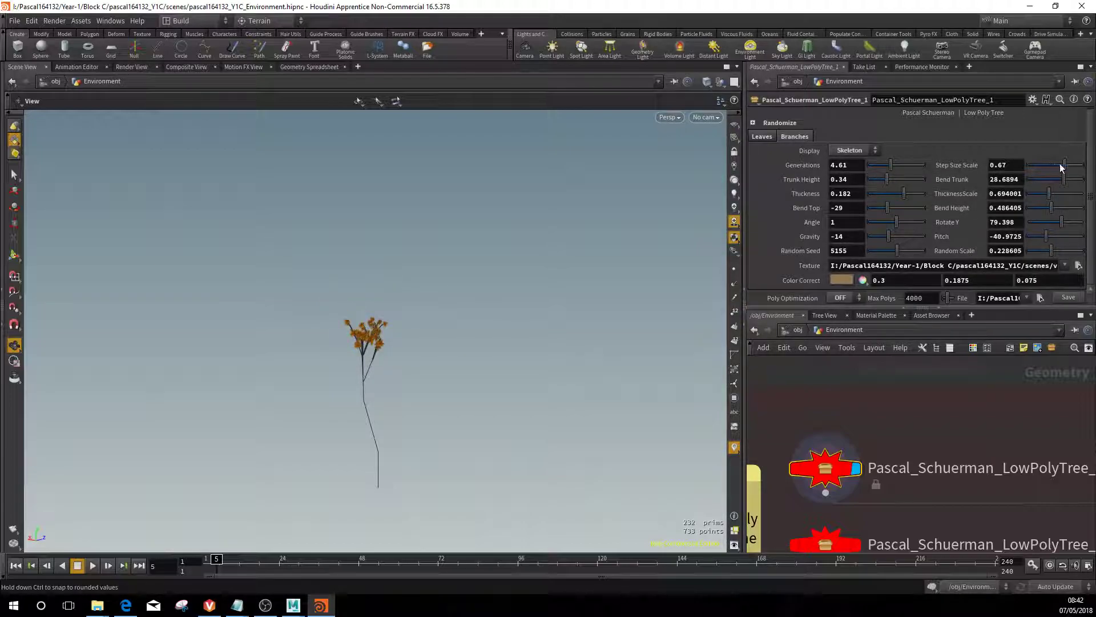
{"action": "mouse_move", "coordinate": [1063, 165]}
{"action": "left_mouse_down"}
{"action": "mouse_move", "coordinate": [1076, 168]}
{"action": "mouse_move", "coordinate": [1029, 166]}
{"action": "mouse_move", "coordinate": [1088, 177]}
{"action": "left_mouse_up"}
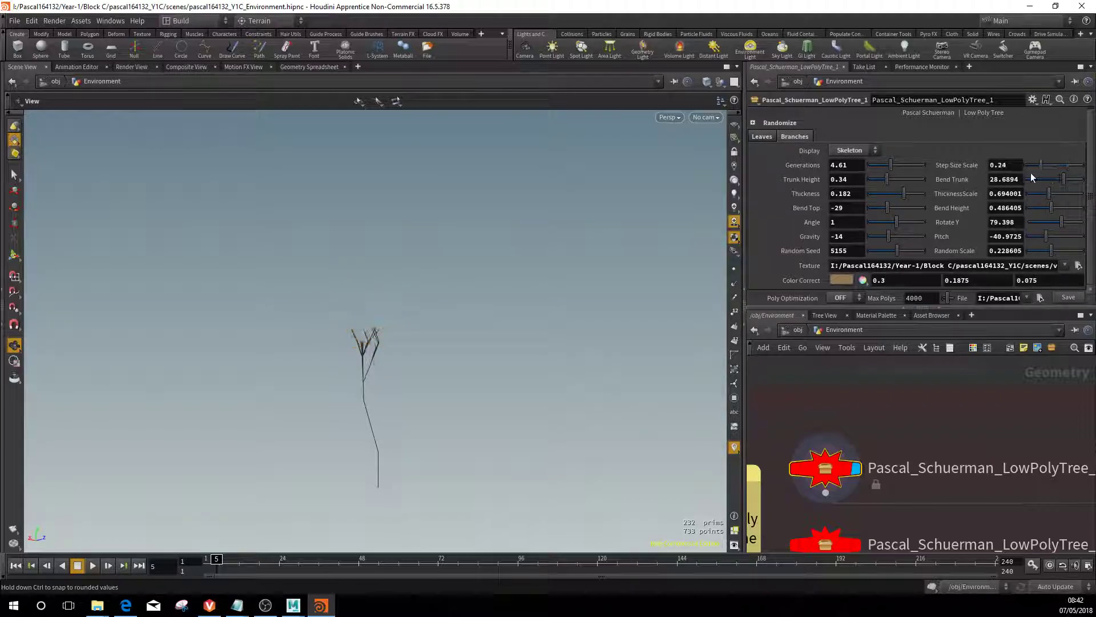
{"action": "left_click_drag", "start_coordinate": [891, 164], "coordinate": [915, 166]}
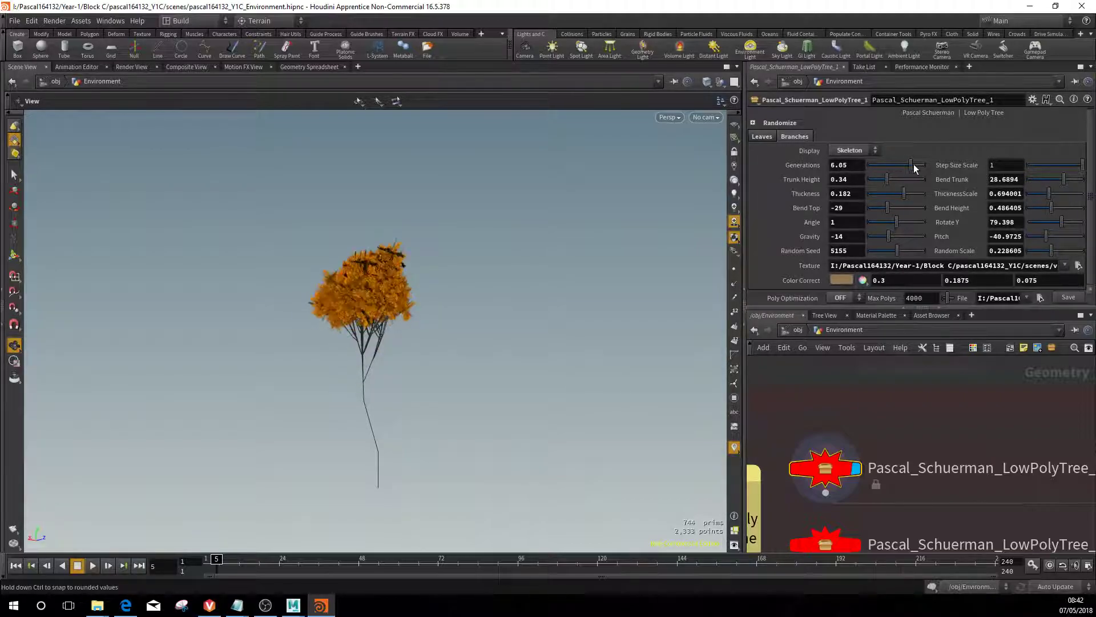
{"action": "mouse_move", "coordinate": [1056, 163]}
{"action": "left_mouse_down"}
{"action": "mouse_move", "coordinate": [1026, 168]}
{"action": "mouse_move", "coordinate": [1083, 168]}
{"action": "left_mouse_up"}
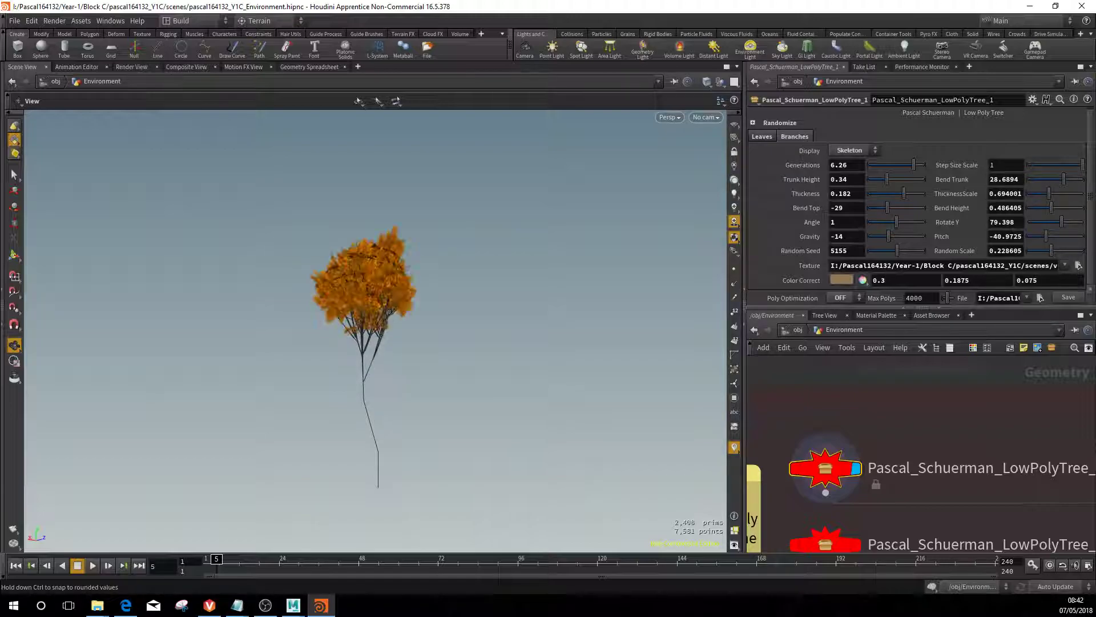
{"action": "left_click_drag", "start_coordinate": [915, 166], "coordinate": [971, 168]}
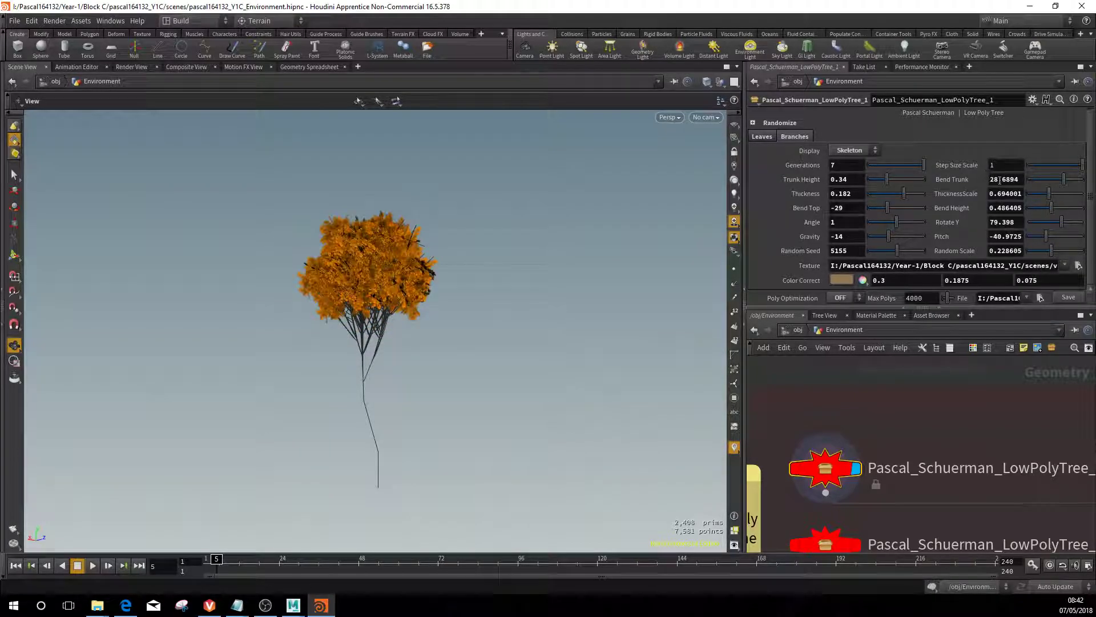
{"action": "left_click_drag", "start_coordinate": [1063, 179], "coordinate": [1069, 179]}
Step: Hide and reshow the branches, then hide the leaves
{"action": "left_click", "coordinate": [853, 150]}
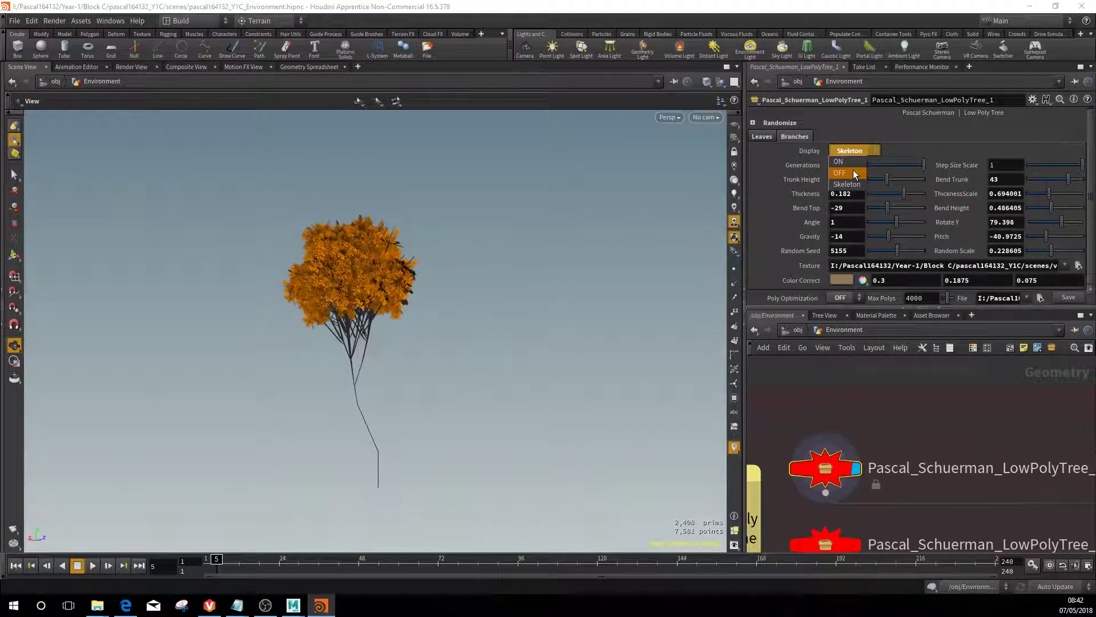
{"action": "left_click", "coordinate": [853, 170]}
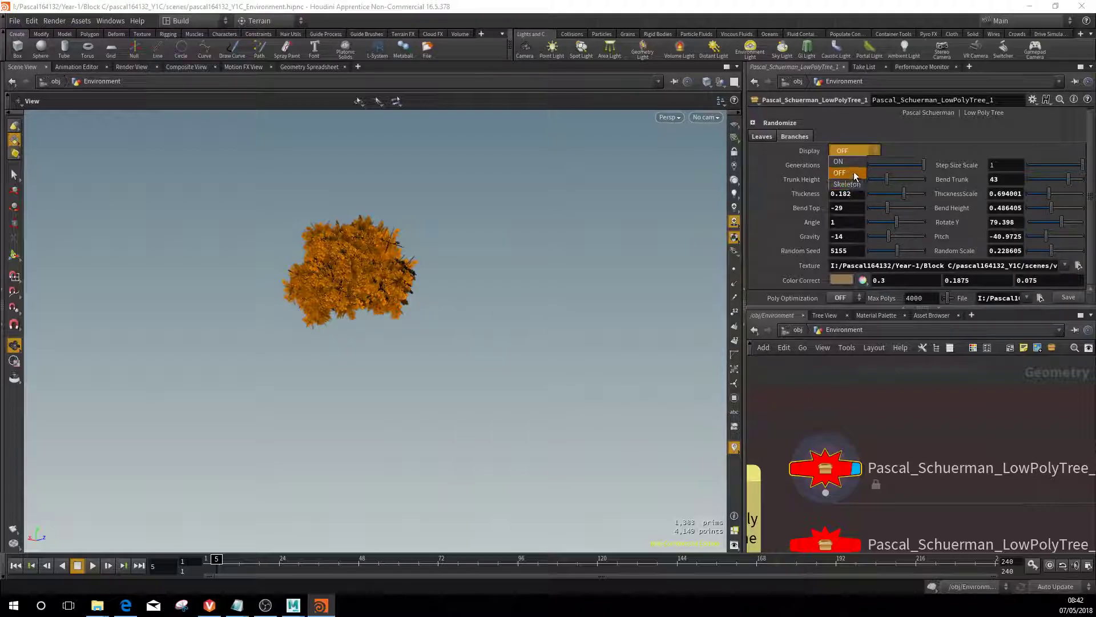
{"action": "left_click", "coordinate": [840, 161]}
{"action": "left_click", "coordinate": [763, 136]}
{"action": "left_click", "coordinate": [844, 152]}
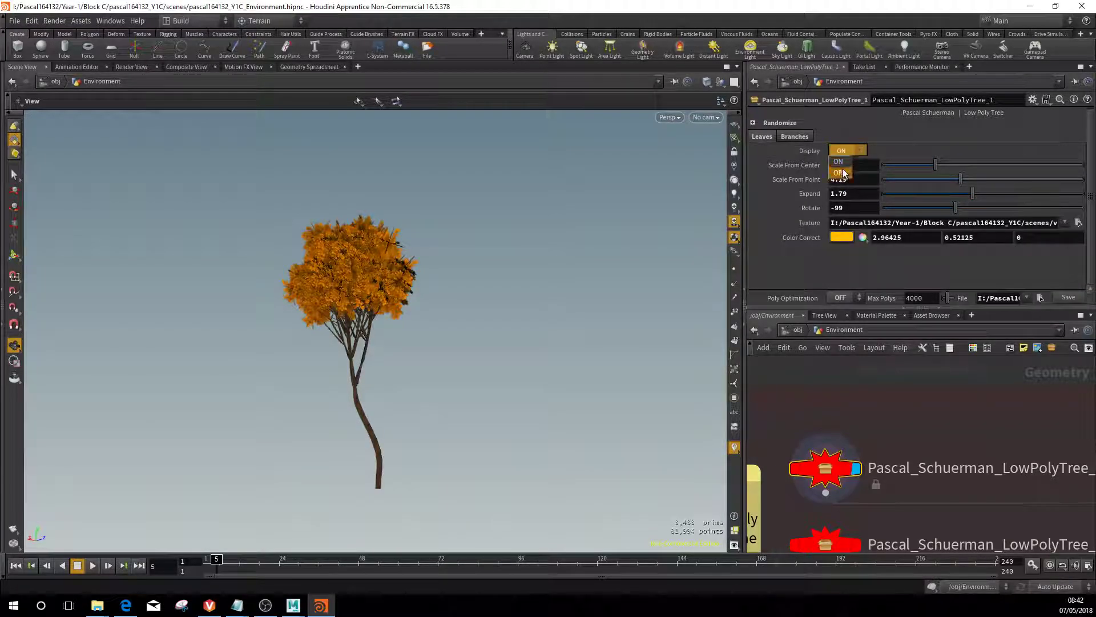
{"action": "left_click", "coordinate": [844, 173]}
{"action": "left_click", "coordinate": [794, 137]}
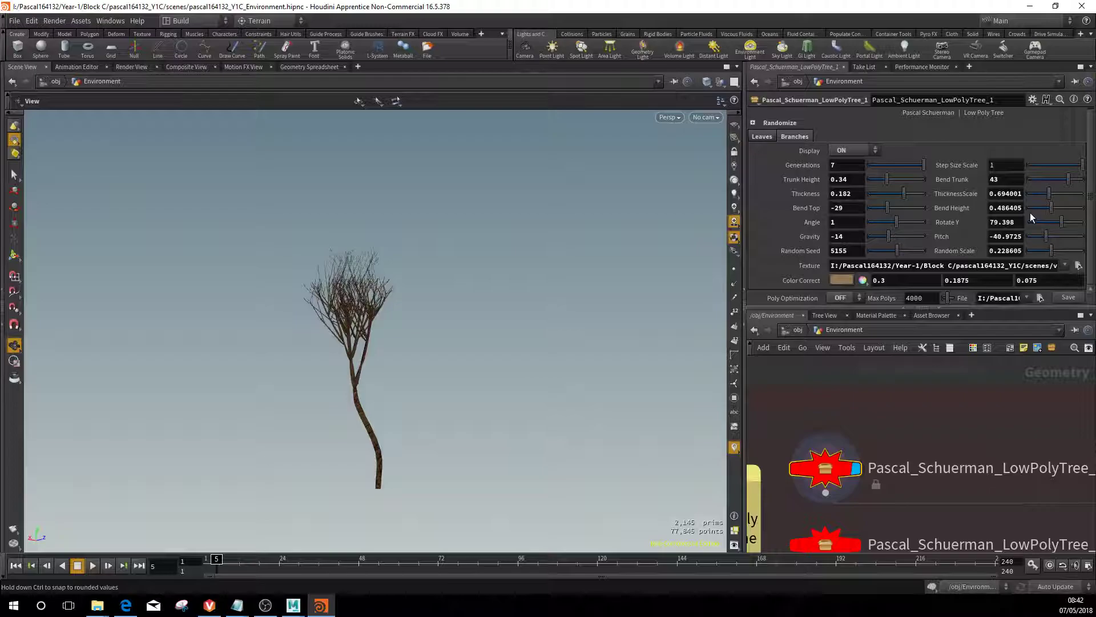
Step: Set branch ThicknessScale to 0.5 and zoom in on the tree
{"action": "mouse_move", "coordinate": [1052, 196]}
{"action": "left_mouse_down"}
{"action": "mouse_move", "coordinate": [1076, 199]}
{"action": "mouse_move", "coordinate": [1028, 196]}
{"action": "left_mouse_up"}
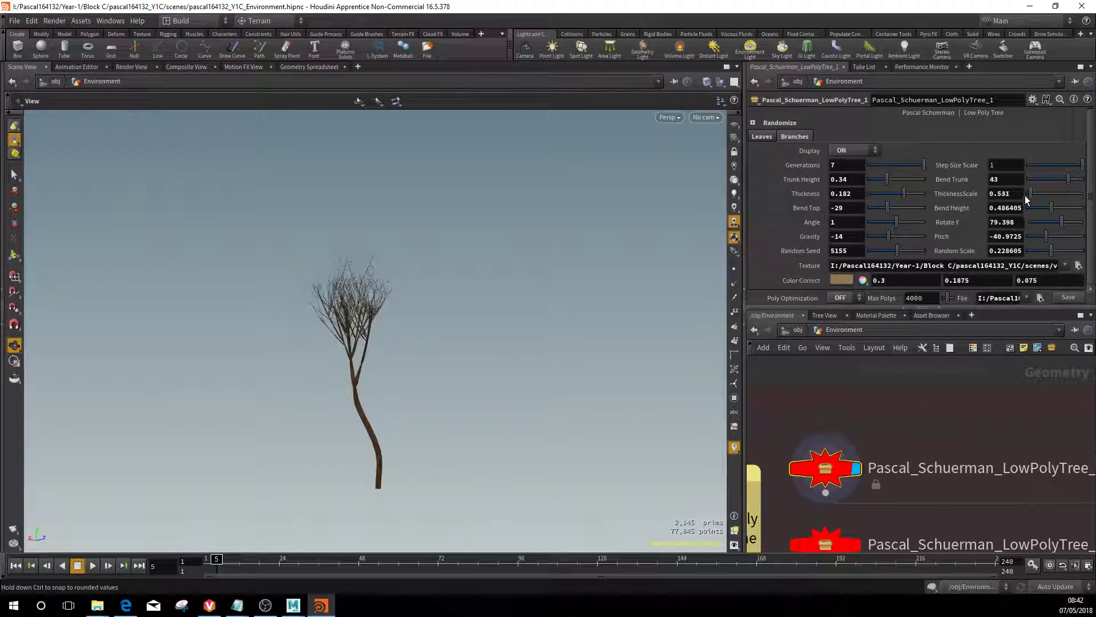
{"action": "mouse_move", "coordinate": [441, 288]}
{"action": "left_mouse_down"}
{"action": "mouse_move", "coordinate": [311, 299]}
{"action": "mouse_move", "coordinate": [411, 260]}
{"action": "left_mouse_up"}
{"action": "scroll", "coordinate": [382, 326], "scroll_direction": "down", "scroll_amount": 2}
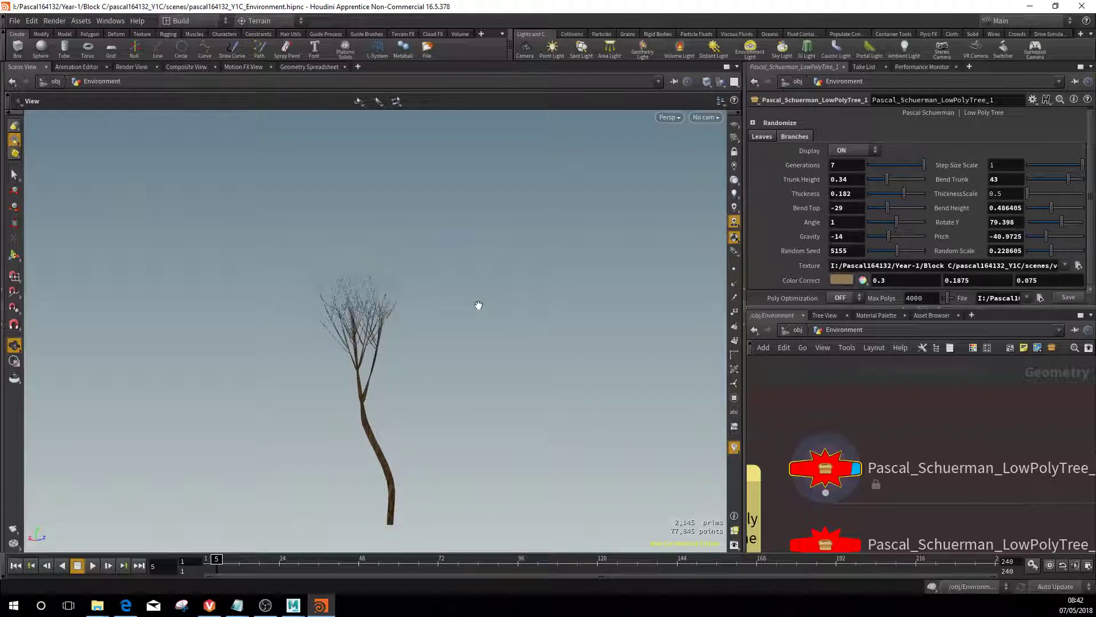
{"action": "left_click", "coordinate": [762, 137]}
{"action": "left_click", "coordinate": [848, 151]}
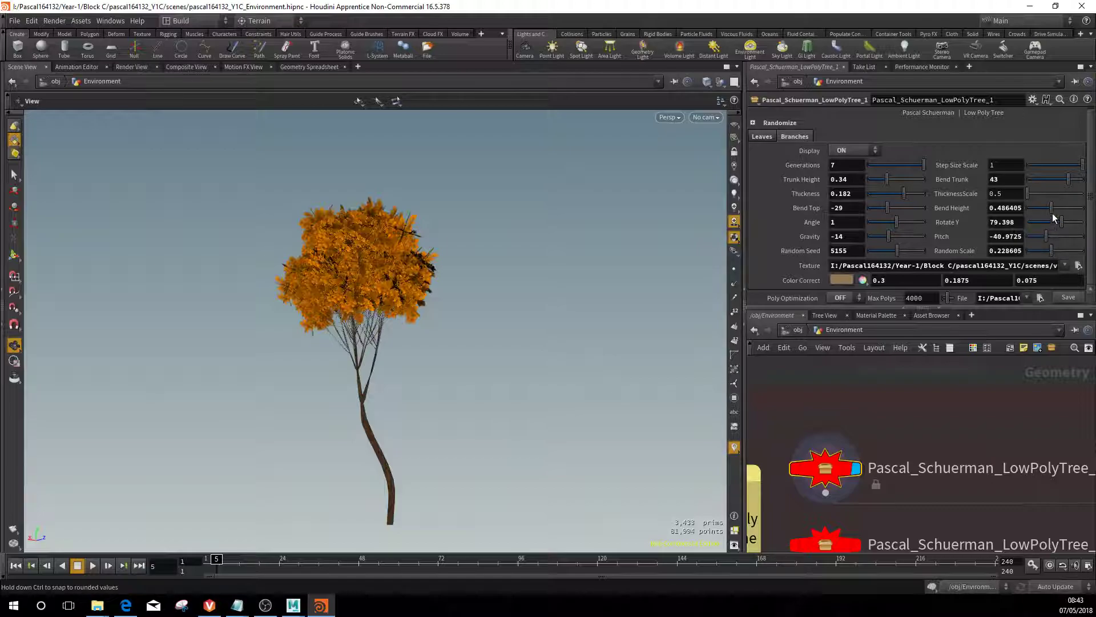
Step: Show the branches as a skeleton and adjust Bend Height and Bend Top
{"action": "left_click", "coordinate": [874, 150]}
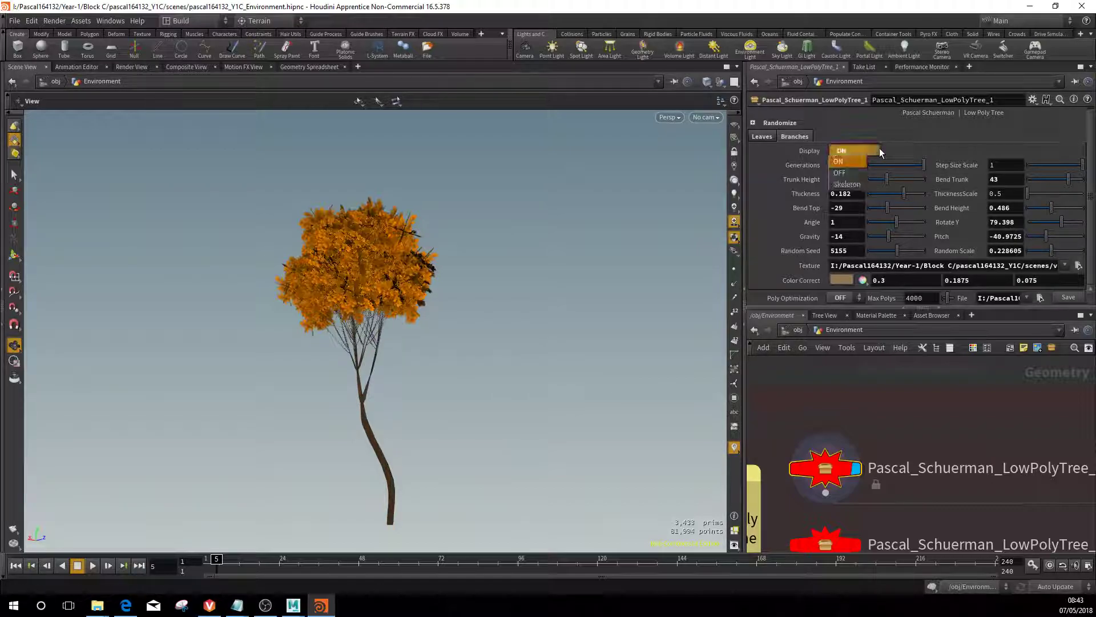
{"action": "left_click", "coordinate": [847, 184]}
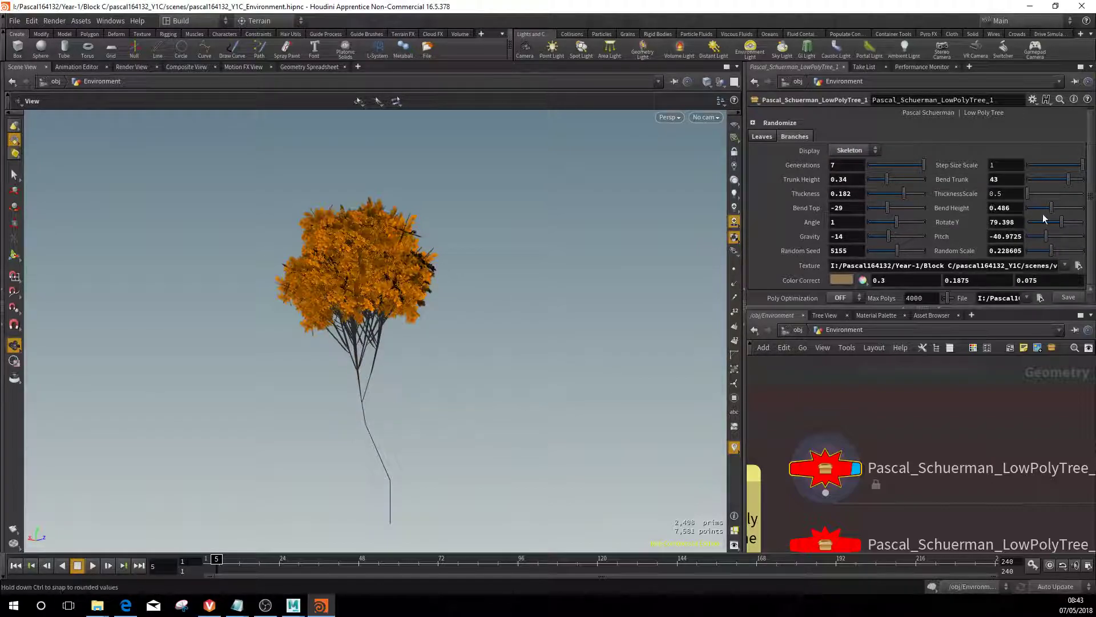
{"action": "mouse_move", "coordinate": [1050, 205]}
{"action": "left_mouse_down"}
{"action": "mouse_move", "coordinate": [1028, 217]}
{"action": "mouse_move", "coordinate": [1068, 217]}
{"action": "left_mouse_up"}
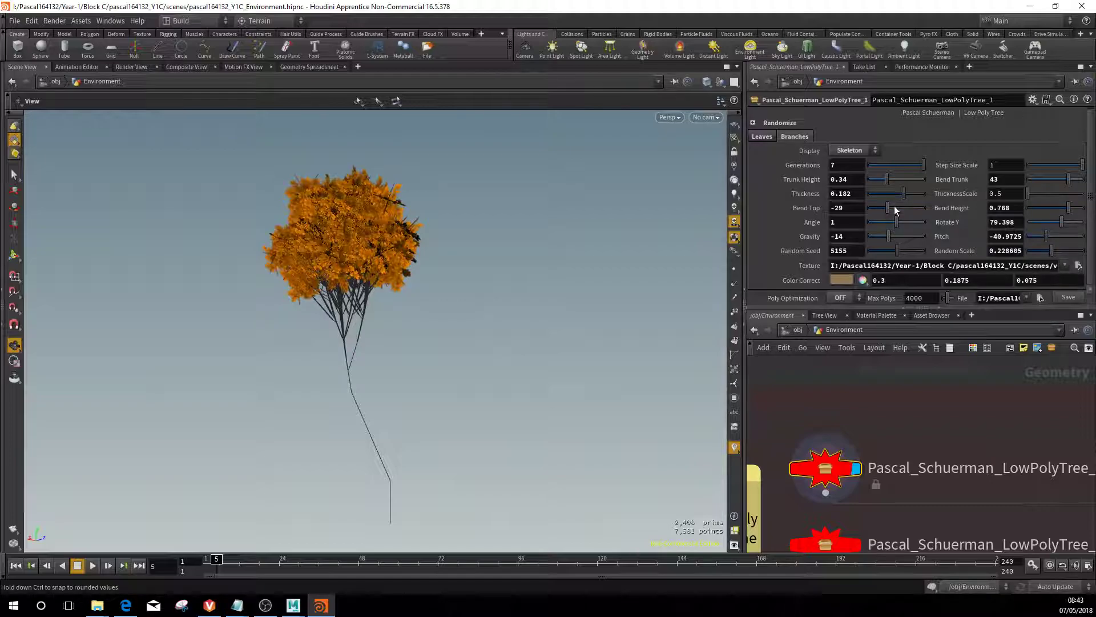
{"action": "left_click_drag", "start_coordinate": [889, 207], "coordinate": [919, 208]}
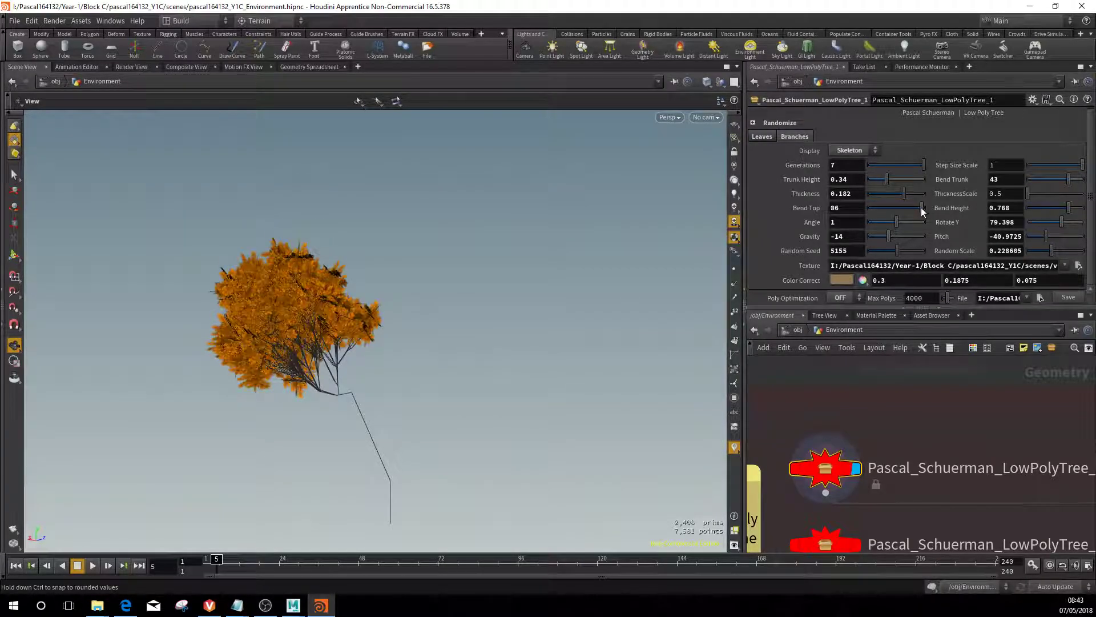
{"action": "mouse_move", "coordinate": [1067, 209]}
{"action": "left_mouse_down"}
{"action": "mouse_move", "coordinate": [1023, 215]}
{"action": "mouse_move", "coordinate": [1055, 221]}
{"action": "left_mouse_up"}
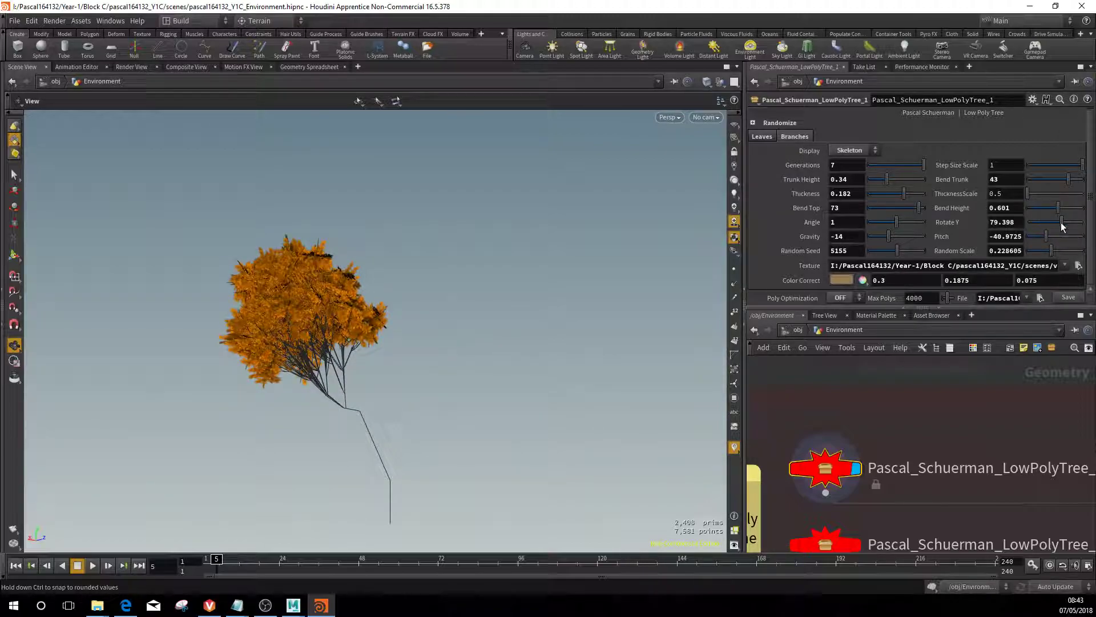
Step: Set Rotate Y to -75 and branch Random Seed to 3608, recentring the view
{"action": "mouse_move", "coordinate": [1061, 222]}
{"action": "left_mouse_down"}
{"action": "mouse_move", "coordinate": [1022, 224]}
{"action": "mouse_move", "coordinate": [1084, 232]}
{"action": "left_mouse_up"}
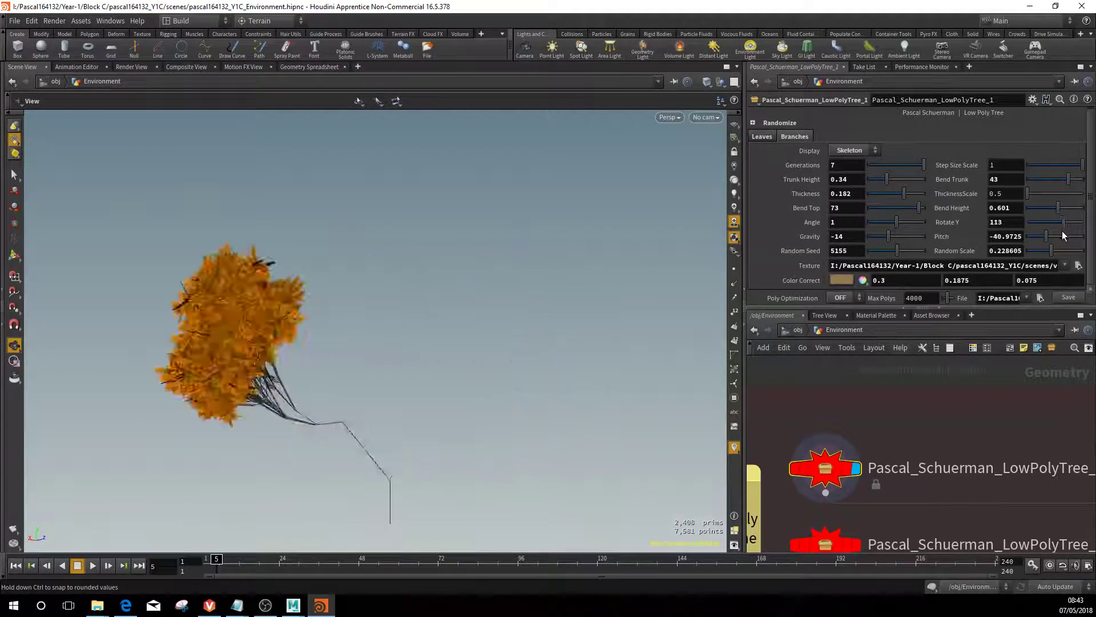
{"action": "mouse_move", "coordinate": [1084, 232]}
{"action": "left_mouse_down"}
{"action": "mouse_move", "coordinate": [1046, 233]}
{"action": "mouse_move", "coordinate": [1081, 251]}
{"action": "mouse_move", "coordinate": [1050, 252]}
{"action": "left_mouse_up"}
{"action": "mouse_move", "coordinate": [905, 251]}
{"action": "left_mouse_down"}
{"action": "mouse_move", "coordinate": [875, 253]}
{"action": "mouse_move", "coordinate": [891, 248]}
{"action": "left_mouse_up"}
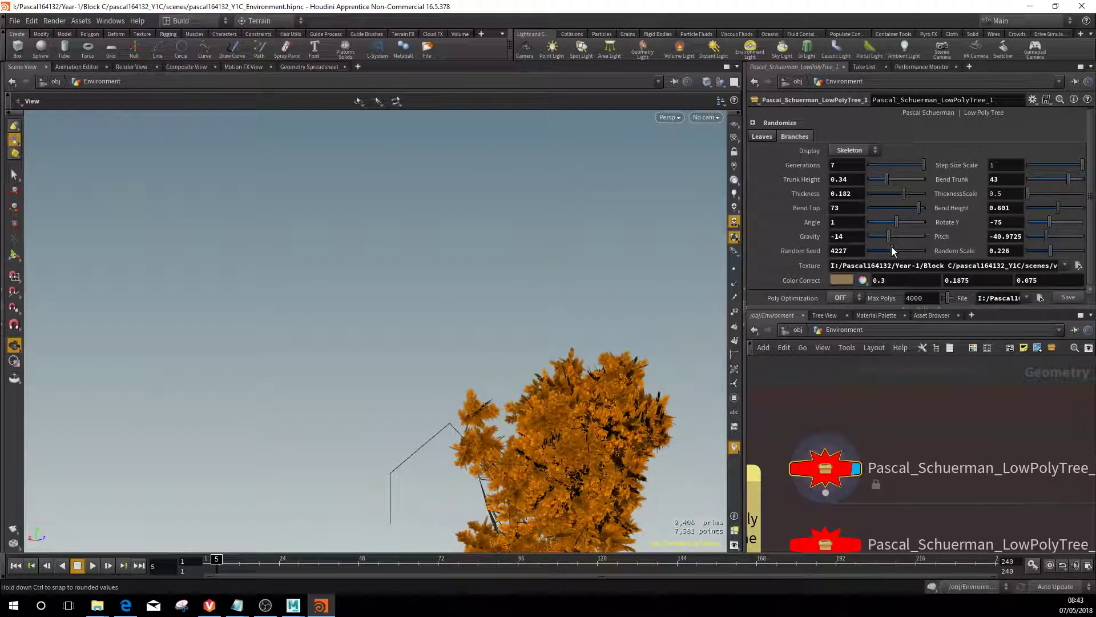
{"action": "left_click_drag", "start_coordinate": [892, 246], "coordinate": [889, 248]}
{"action": "scroll", "coordinate": [621, 281], "scroll_direction": "down", "scroll_amount": 1}
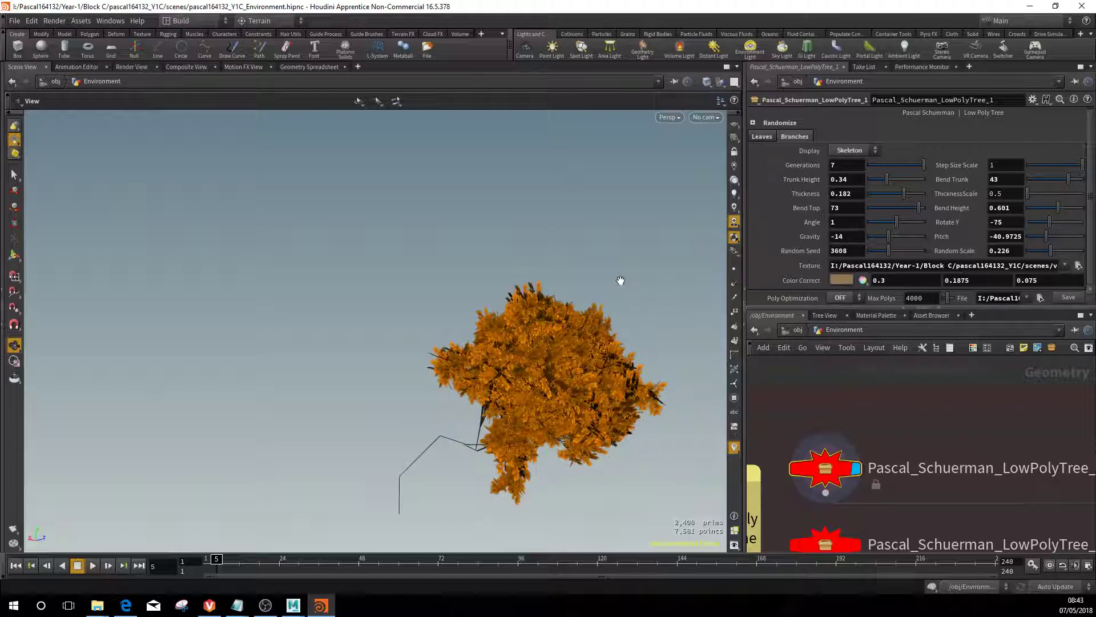
{"action": "middle_click_drag", "start_coordinate": [620, 280], "coordinate": [520, 280]}
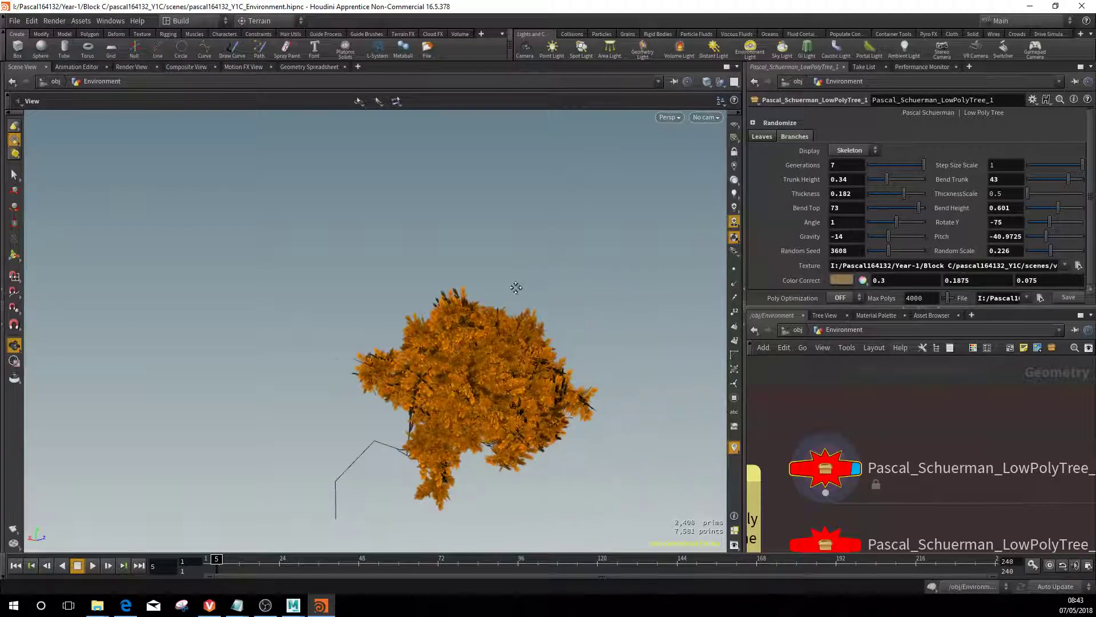
Step: Expand the Randomize folder and randomize the tree's parameters
{"action": "left_click", "coordinate": [771, 136]}
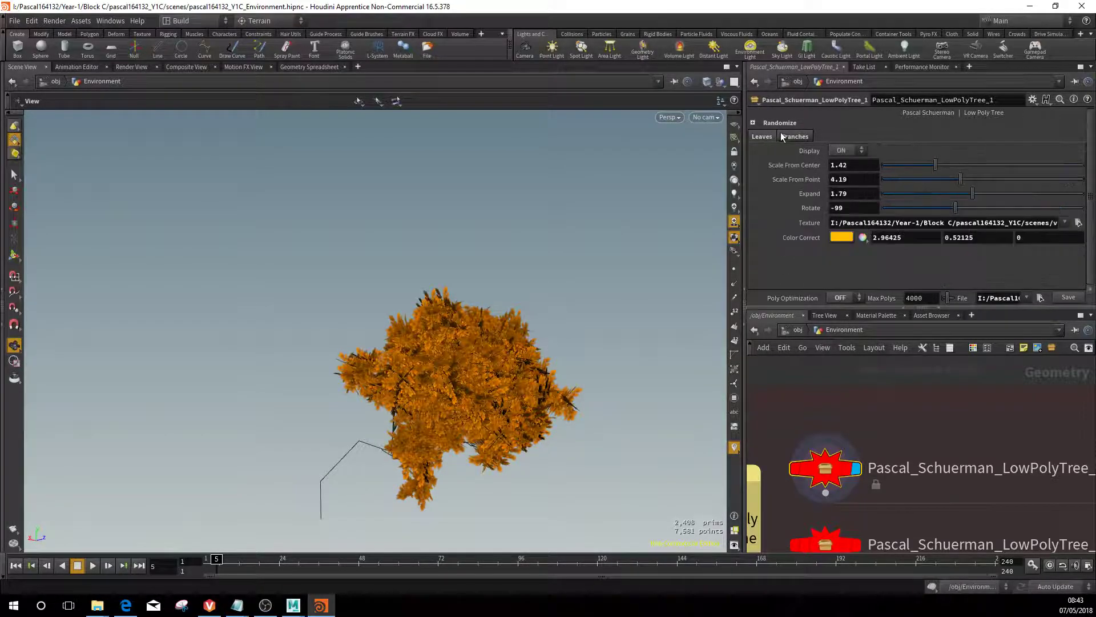
{"action": "left_click", "coordinate": [753, 122]}
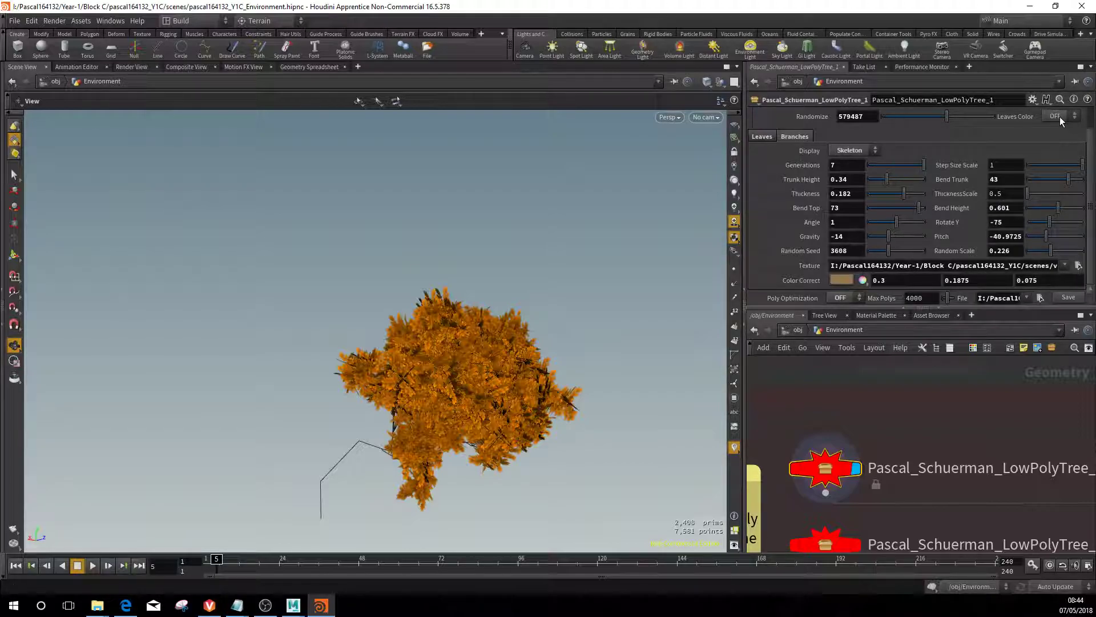
{"action": "mouse_move", "coordinate": [903, 115]}
{"action": "left_mouse_down"}
{"action": "mouse_move", "coordinate": [895, 119]}
{"action": "mouse_move", "coordinate": [947, 126]}
{"action": "left_mouse_up"}
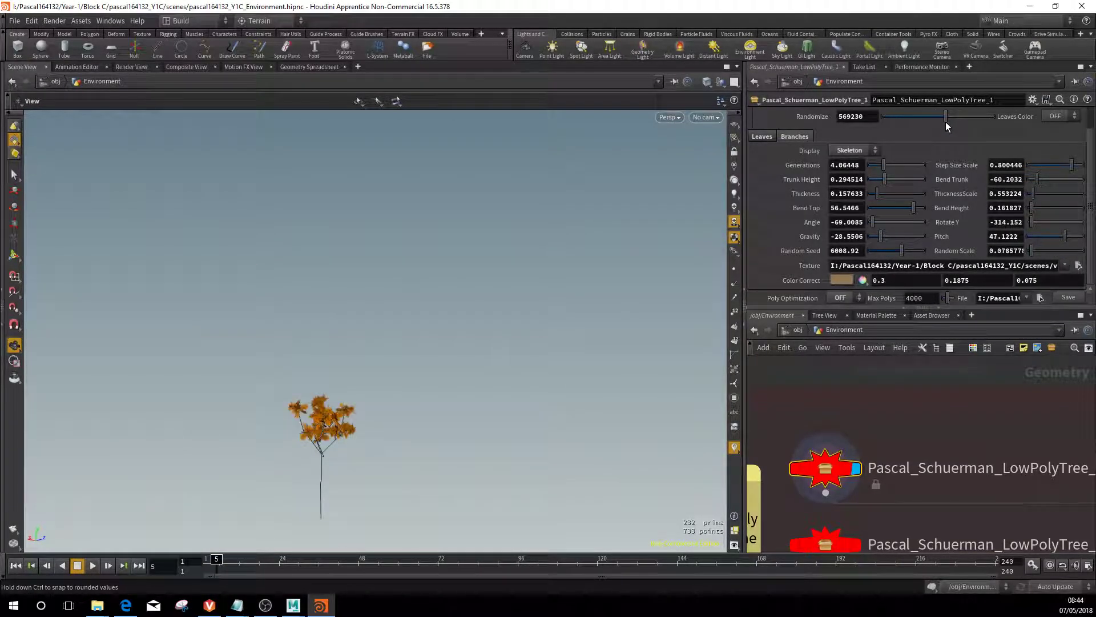
{"action": "mouse_move", "coordinate": [365, 323]}
{"action": "left_mouse_down"}
{"action": "mouse_move", "coordinate": [416, 249]}
{"action": "mouse_move", "coordinate": [417, 322]}
{"action": "left_mouse_up"}
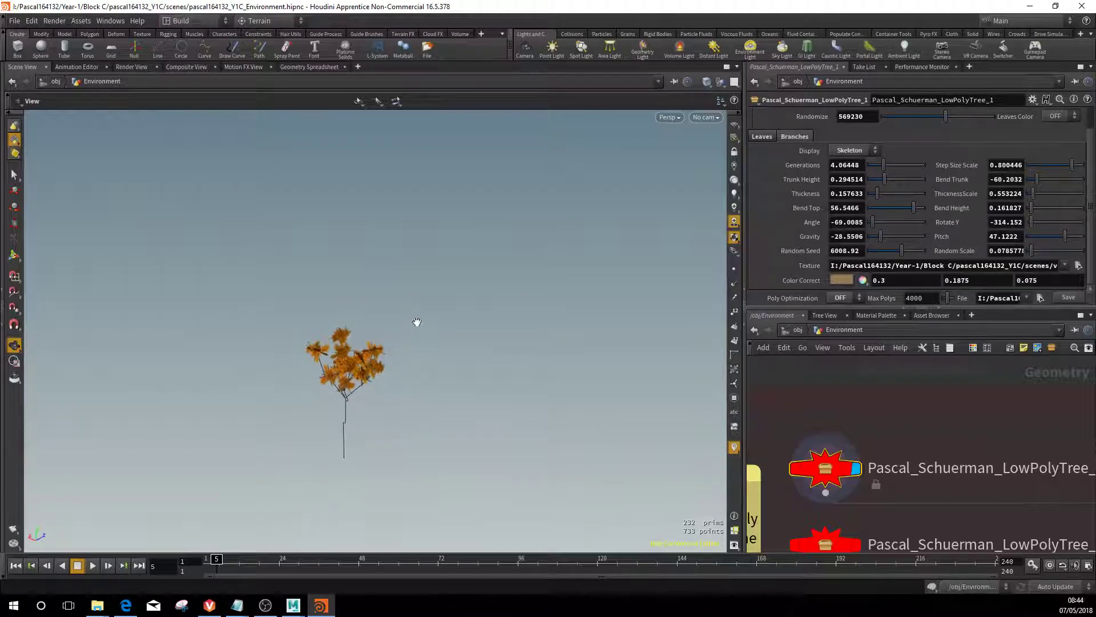
Step: Turn Leaves Color on and re-randomize to value 292307 for a tall green tree
{"action": "left_click_drag", "start_coordinate": [946, 115], "coordinate": [977, 115]}
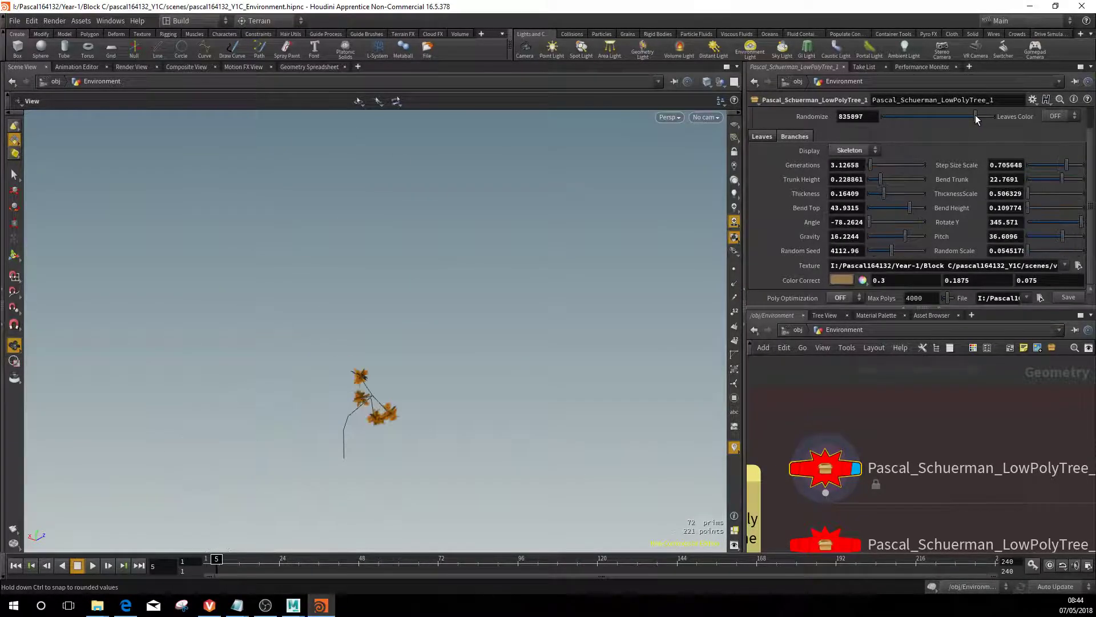
{"action": "mouse_move", "coordinate": [494, 271]}
{"action": "left_mouse_down"}
{"action": "mouse_move", "coordinate": [509, 299]}
{"action": "mouse_move", "coordinate": [524, 295]}
{"action": "left_mouse_up"}
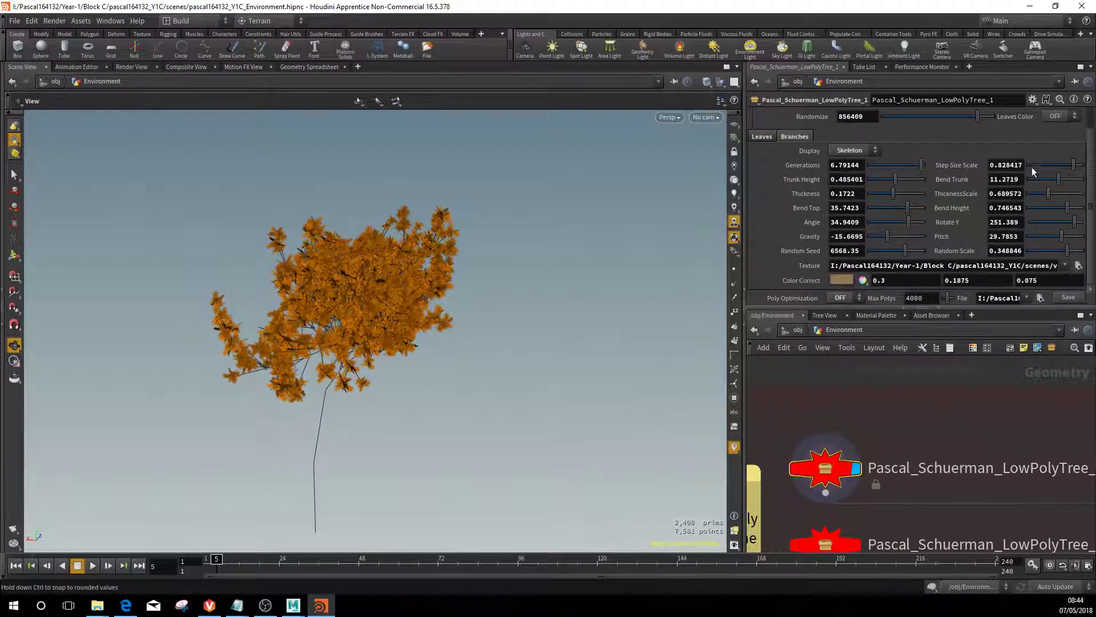
{"action": "left_click", "coordinate": [1055, 116]}
{"action": "mouse_move", "coordinate": [956, 116]}
{"action": "left_mouse_down"}
{"action": "mouse_move", "coordinate": [897, 125]}
{"action": "mouse_move", "coordinate": [914, 126]}
{"action": "left_mouse_up"}
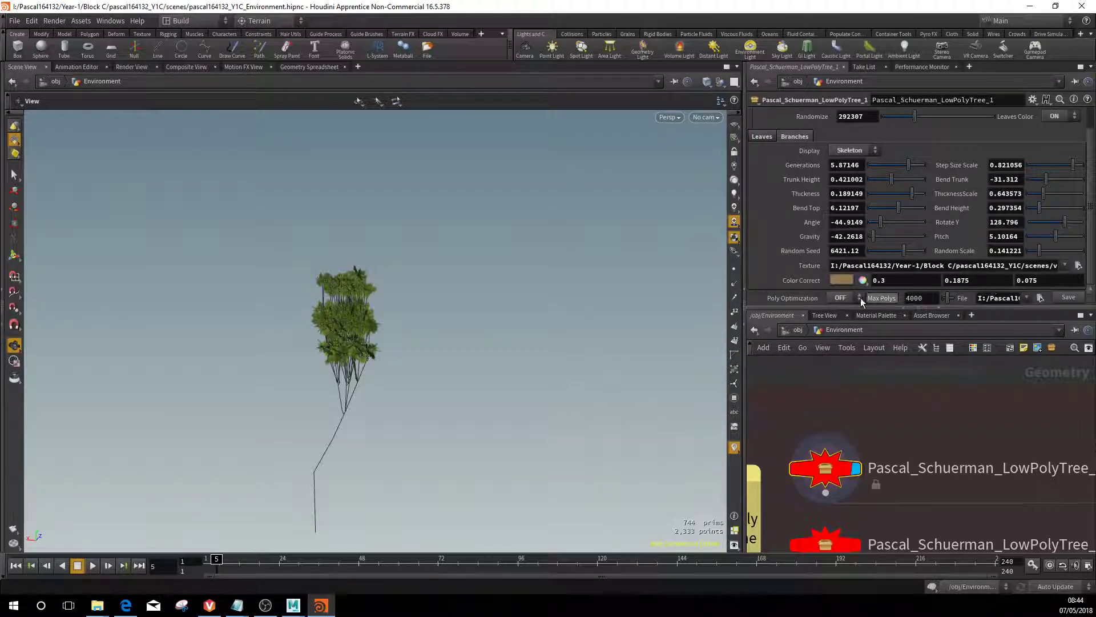
Step: Glance at the leaf settings, return to Branches, and turn on Poly Optimization
{"action": "left_click", "coordinate": [792, 135]}
{"action": "left_click", "coordinate": [762, 136]}
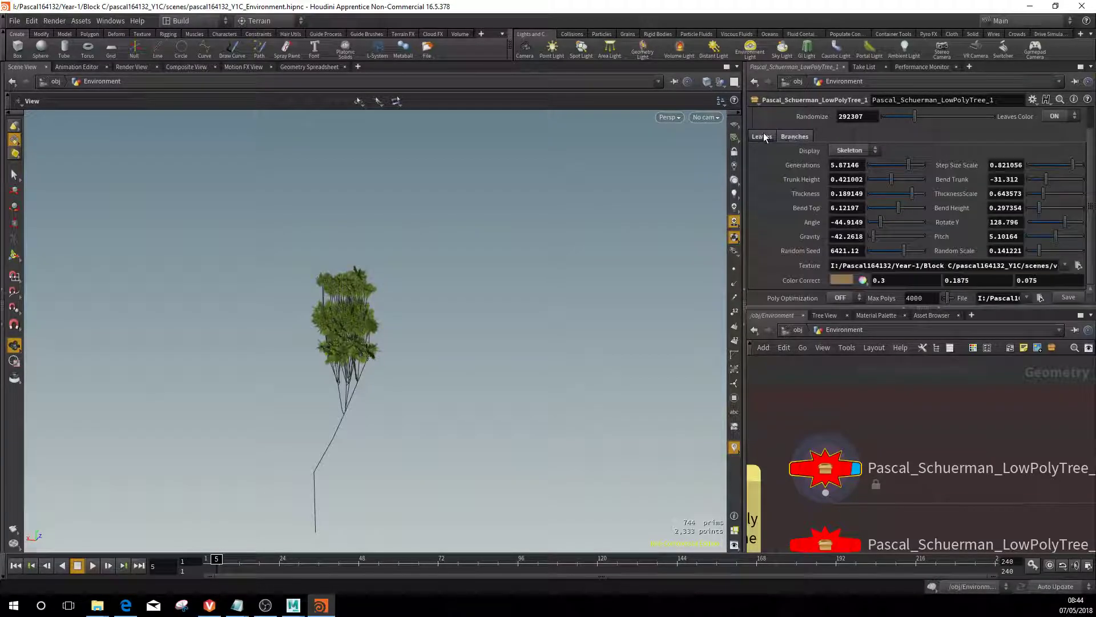
{"action": "left_click", "coordinate": [792, 136]}
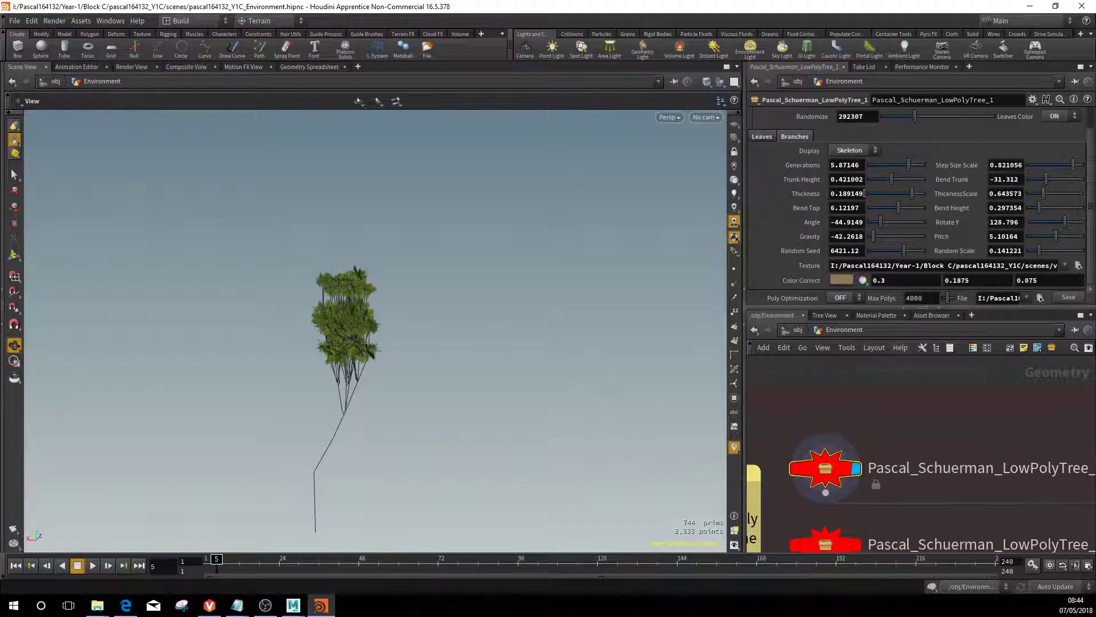
{"action": "left_click", "coordinate": [848, 299]}
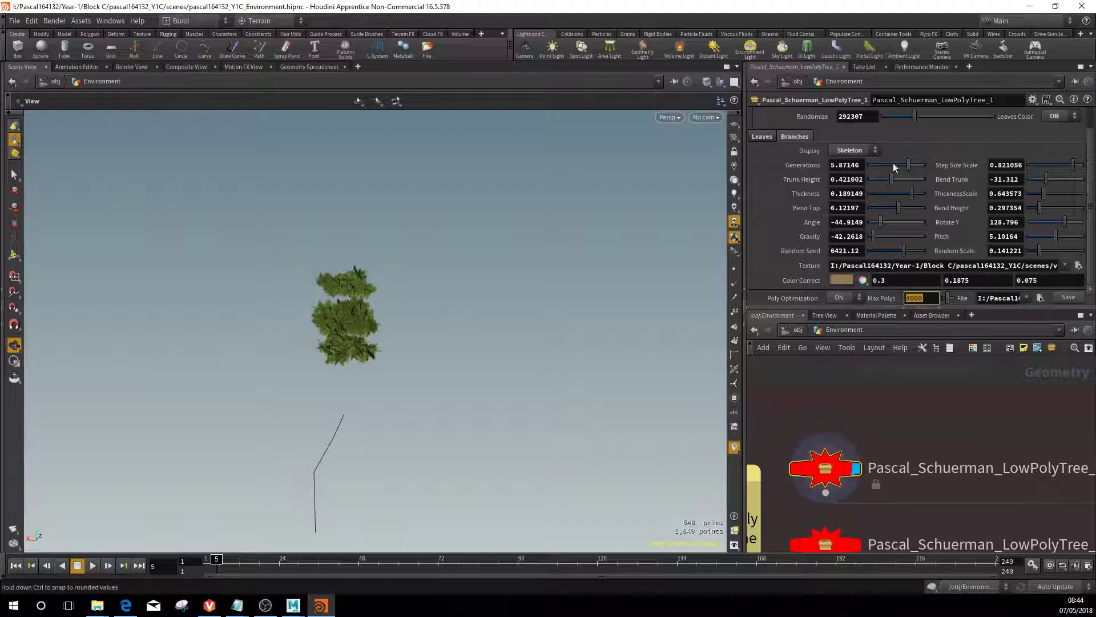
Step: Randomize the tree twice, increase branch Generations, and toggle Poly Optimization again
{"action": "left_click_drag", "start_coordinate": [918, 121], "coordinate": [947, 121]}
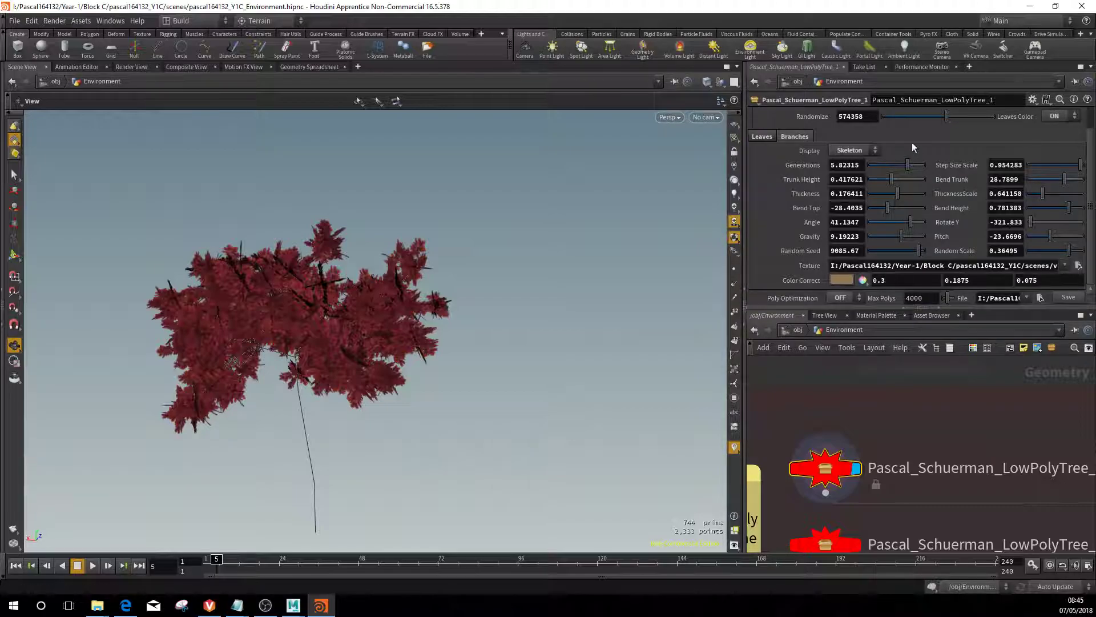
{"action": "left_click_drag", "start_coordinate": [941, 124], "coordinate": [927, 119]}
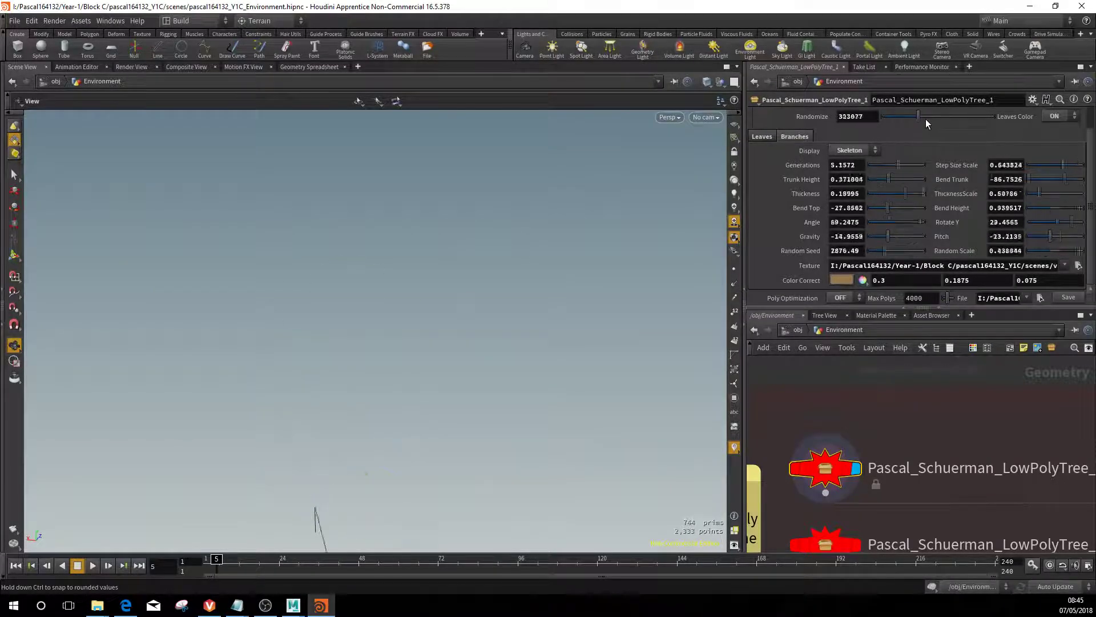
{"action": "left_click_drag", "start_coordinate": [897, 163], "coordinate": [916, 165]}
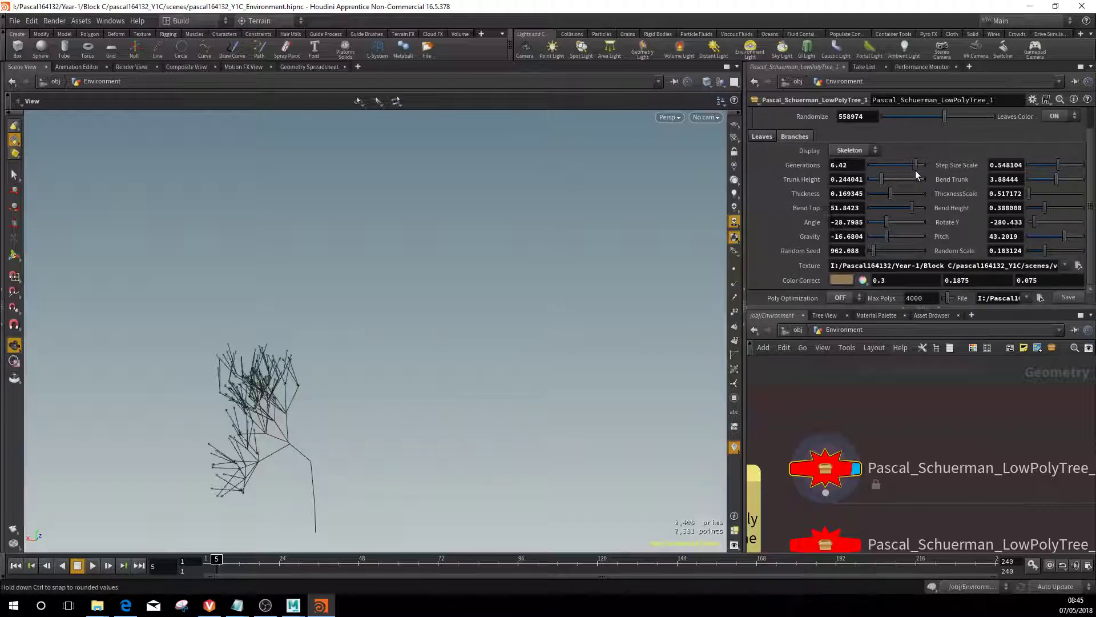
{"action": "left_click", "coordinate": [841, 297]}
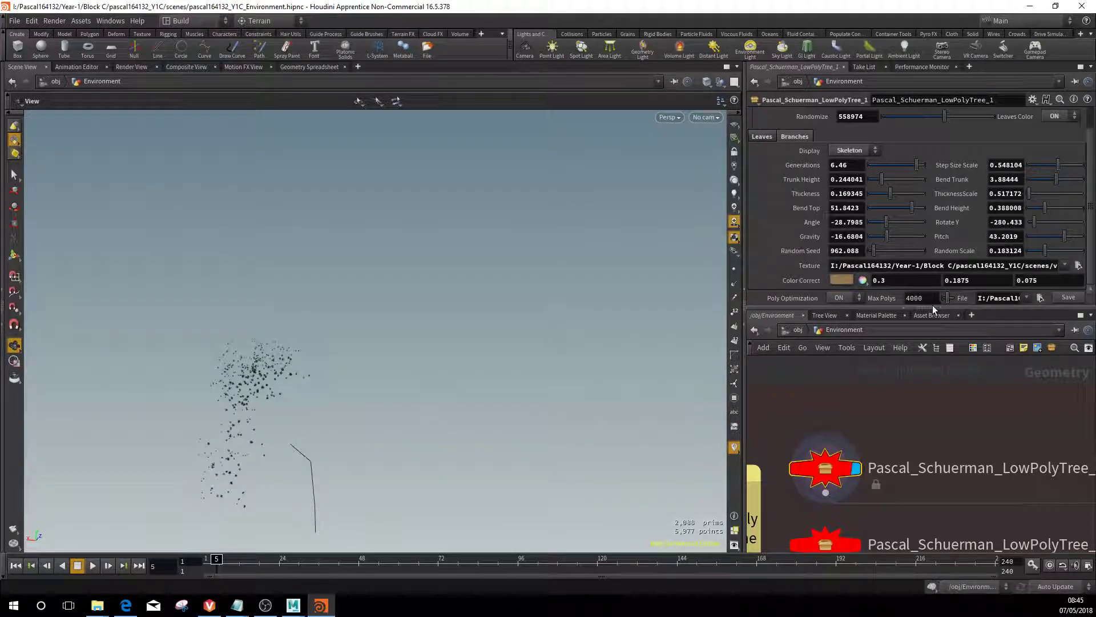
Step: Re-randomize the tree to 625640 and switch Display from Skeleton to full branches
{"action": "mouse_move", "coordinate": [945, 116]}
{"action": "left_mouse_down"}
{"action": "mouse_move", "coordinate": [963, 120]}
{"action": "mouse_move", "coordinate": [952, 124]}
{"action": "left_mouse_up"}
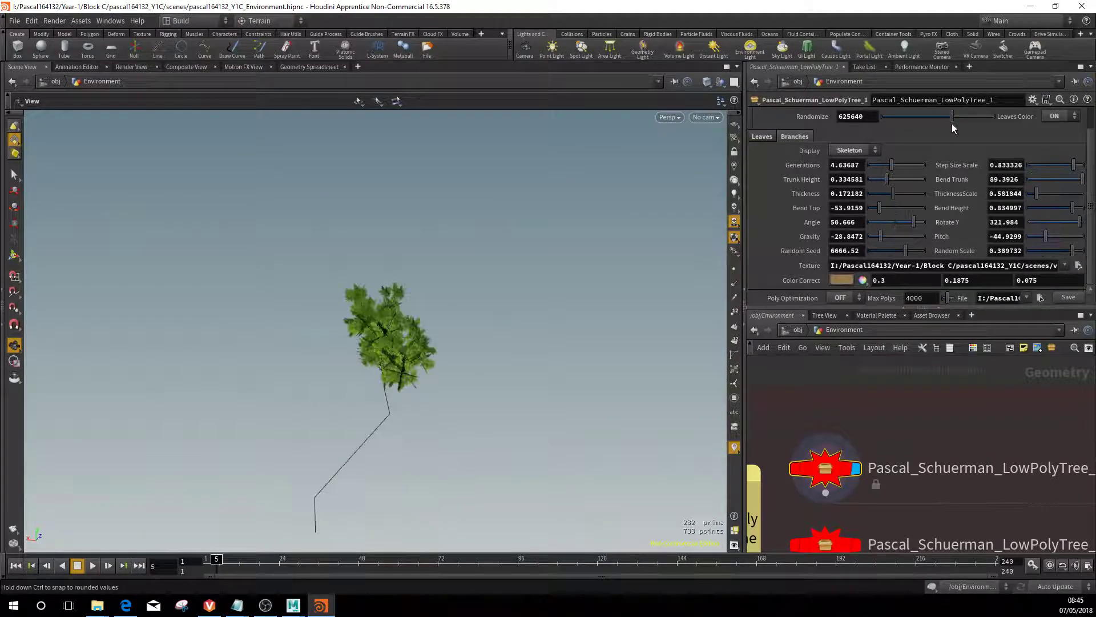
{"action": "left_click", "coordinate": [854, 150]}
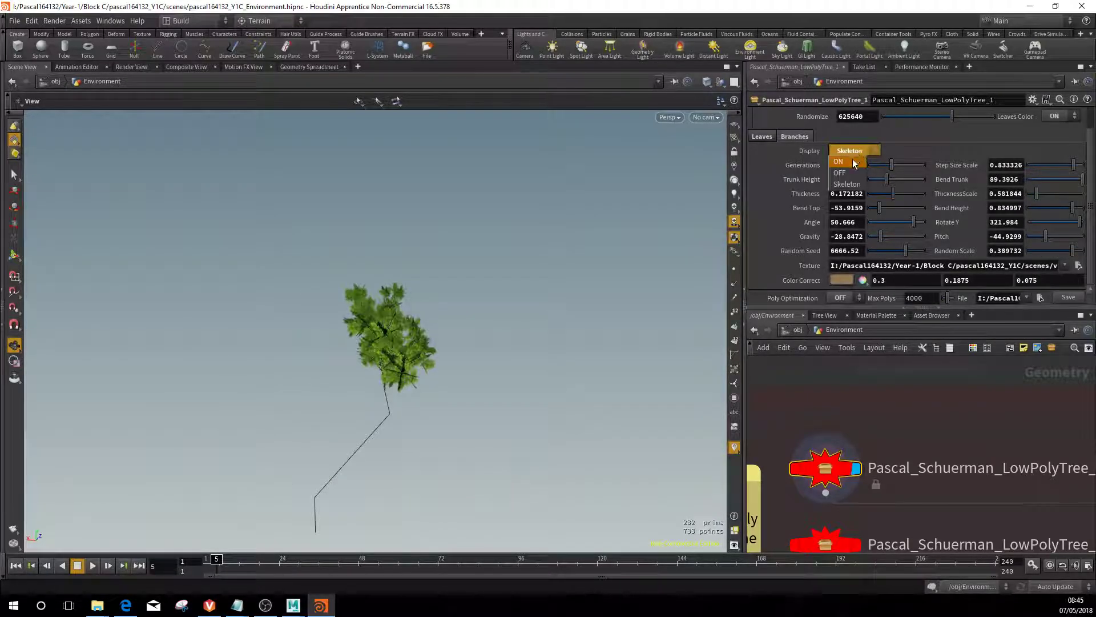
{"action": "left_click", "coordinate": [852, 163]}
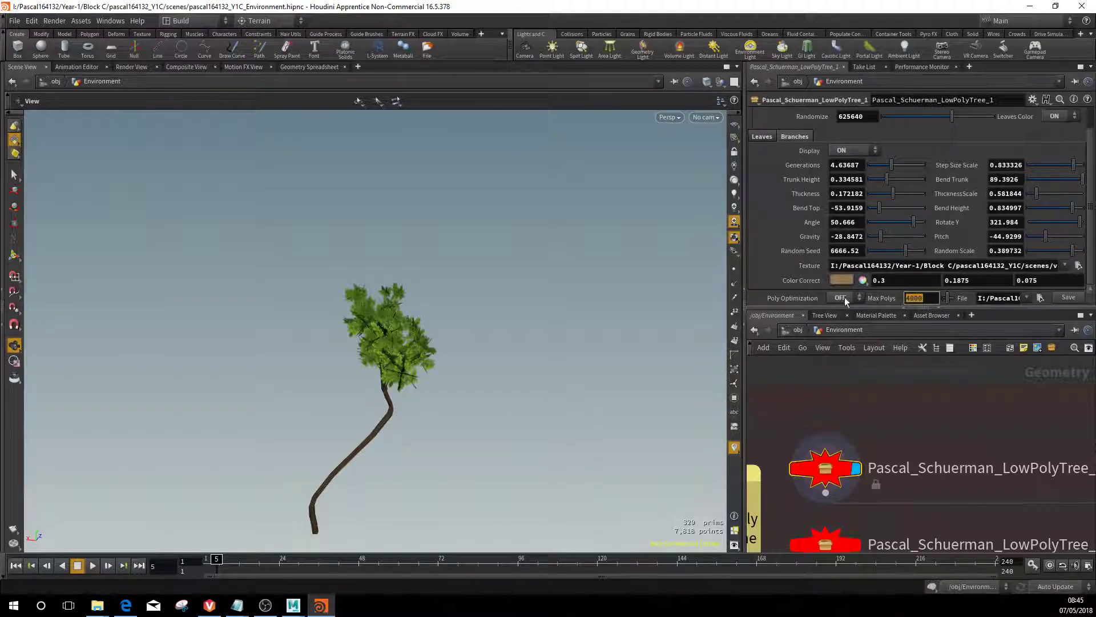
{"action": "scroll", "coordinate": [890, 426], "scroll_direction": "down", "scroll_amount": 2}
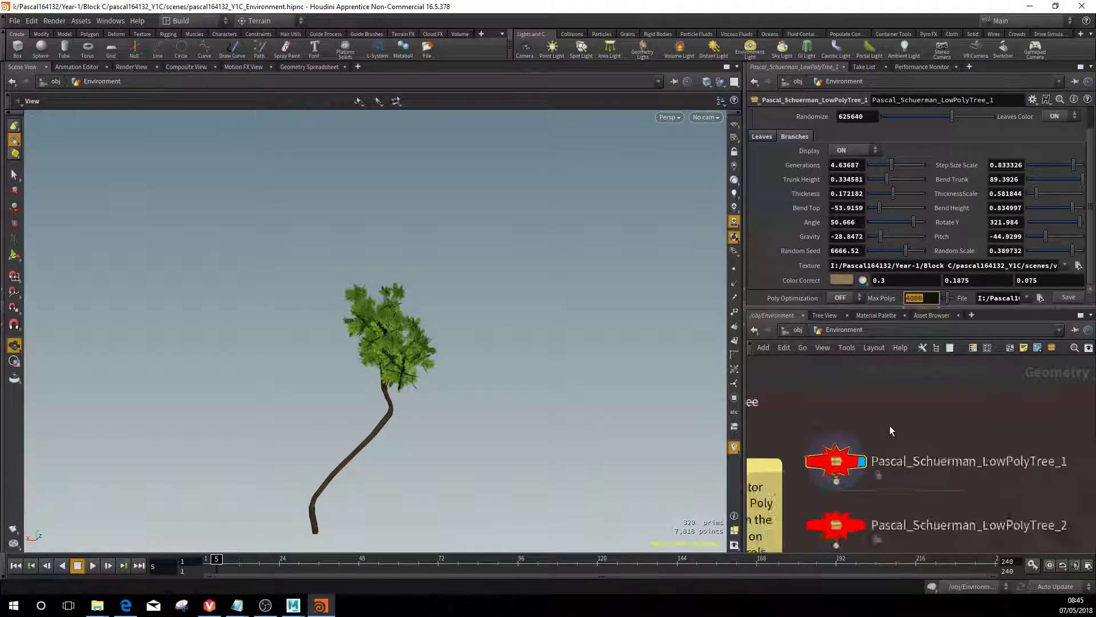
{"action": "scroll", "coordinate": [890, 425], "scroll_direction": "down", "scroll_amount": 2}
{"action": "scroll", "coordinate": [888, 412], "scroll_direction": "down", "scroll_amount": 2}
{"action": "scroll", "coordinate": [888, 412], "scroll_direction": "up", "scroll_amount": 1}
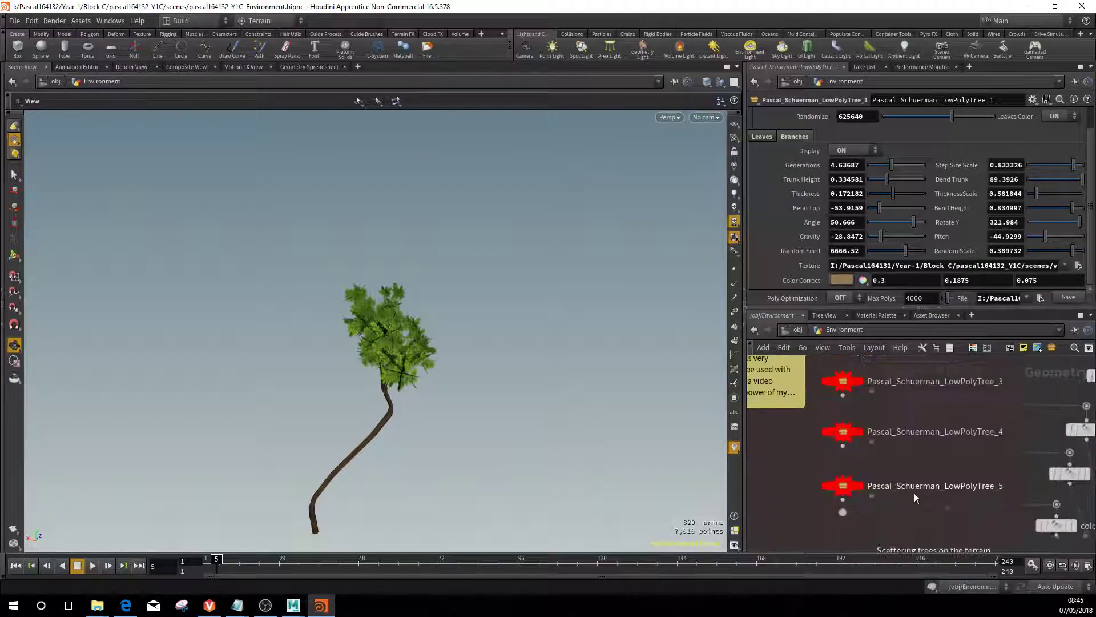
Step: Select the Pascal_Schuerman_LowPolyTree_4 node and orbit around its magenta tree
{"action": "left_click", "coordinate": [859, 433]}
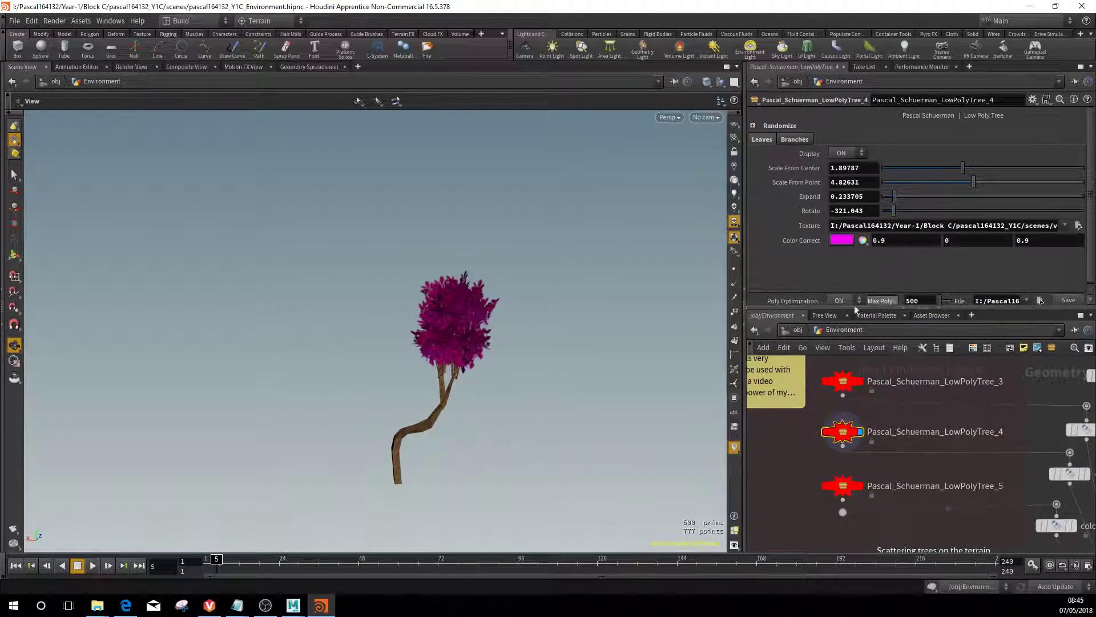
{"action": "left_click_drag", "start_coordinate": [624, 344], "coordinate": [538, 335], "text": "alt"}
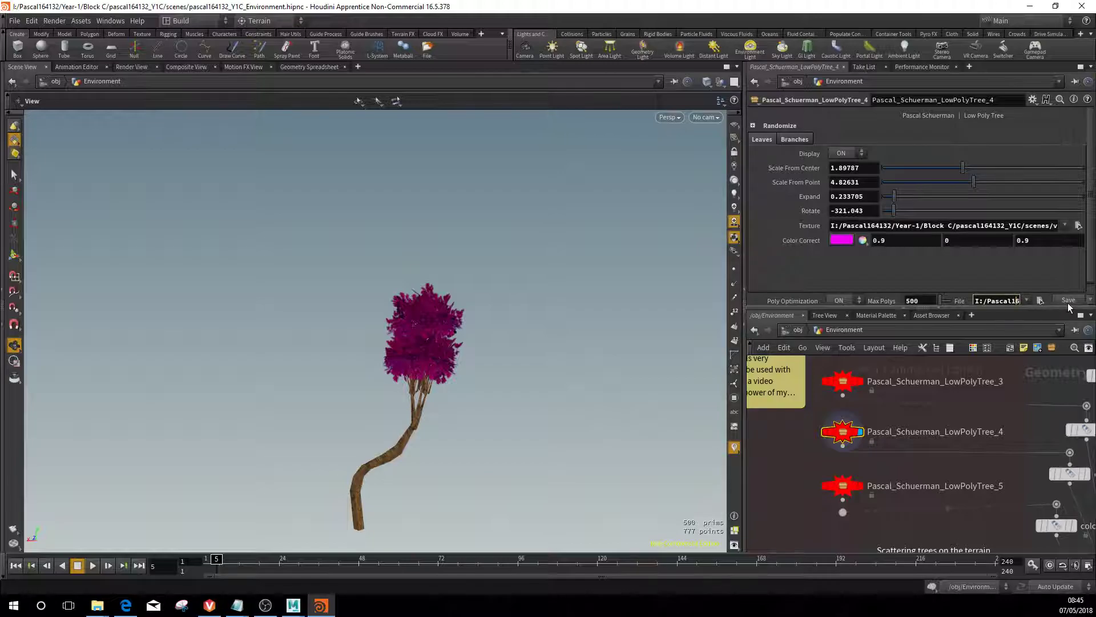
Step: Set the export File to NHTV IGAD TREE.obj and accept it
{"action": "left_click", "coordinate": [1040, 299]}
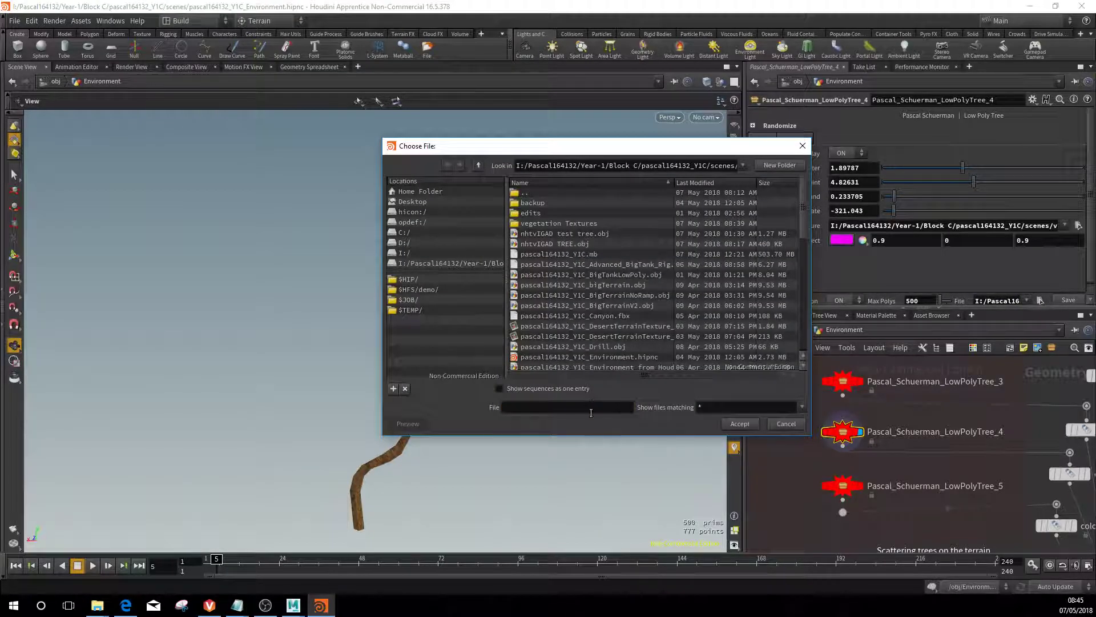
{"action": "type", "text": "NHTV IGAD "}
{"action": "type", "text": "TR"}
{"action": "type", "text": "EE,obj"}
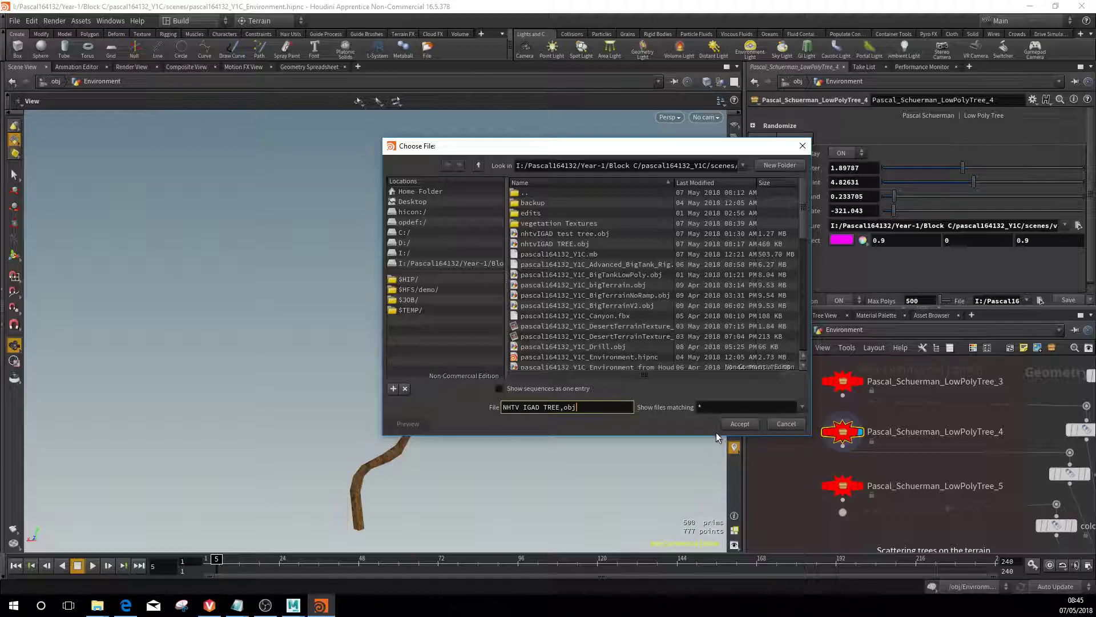
{"action": "left_click", "coordinate": [738, 424]}
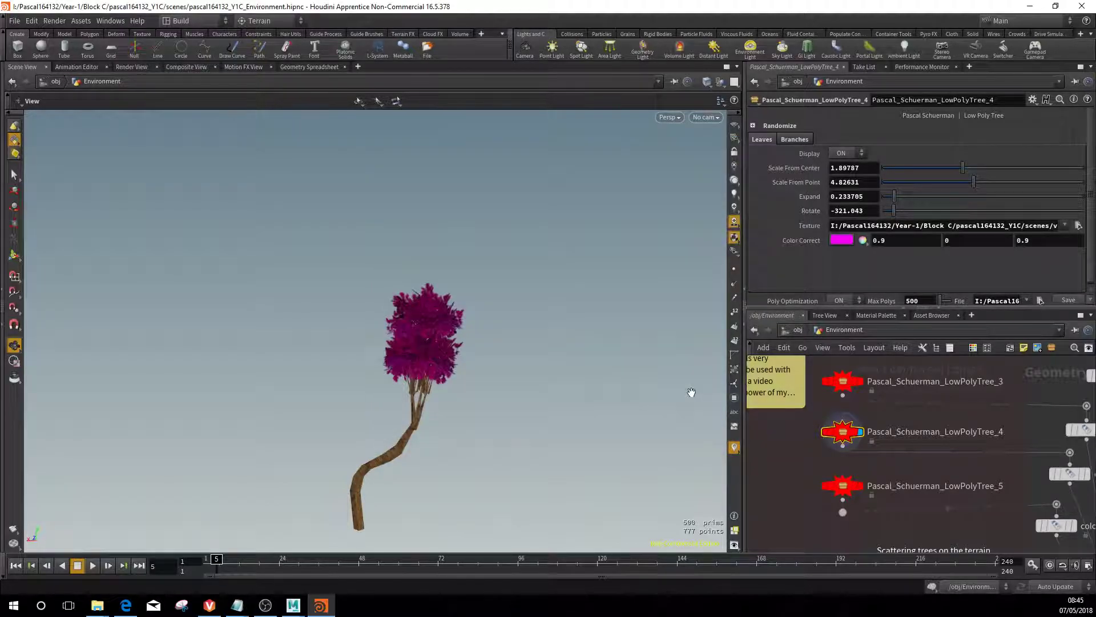